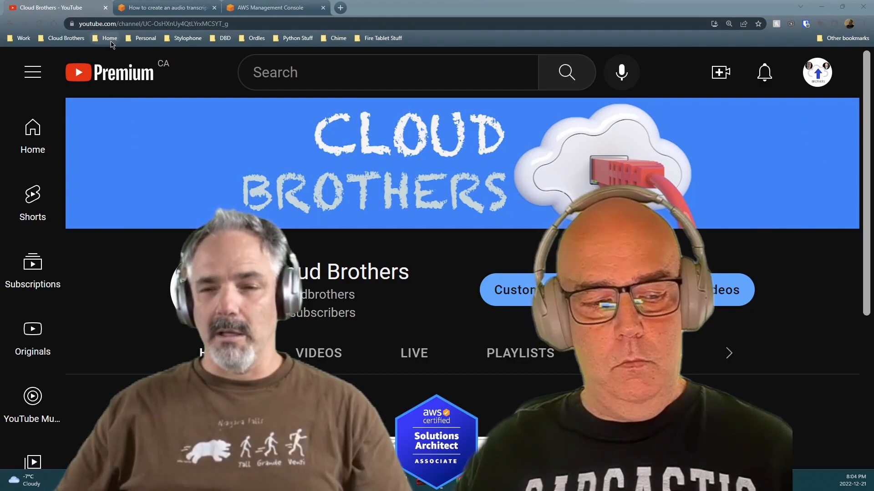
# Close the YouTube channel page and review the overview and requirements of the Amazon Transcribe tutorial
pyautogui.click(105, 8)
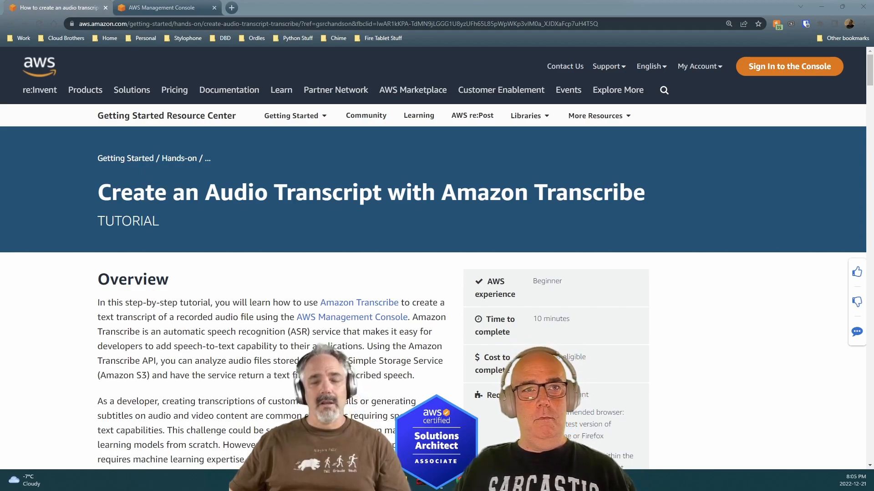
pyautogui.moveTo(182, 97)
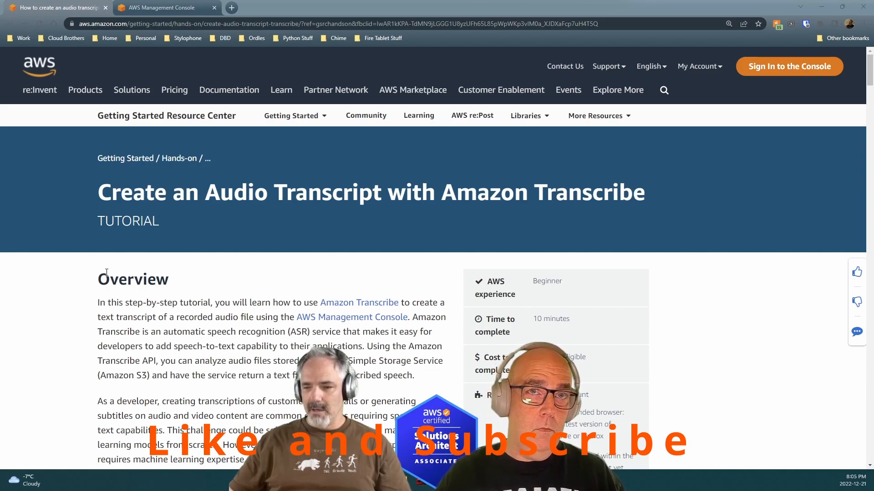
pyautogui.scroll(-1, 602, 272)
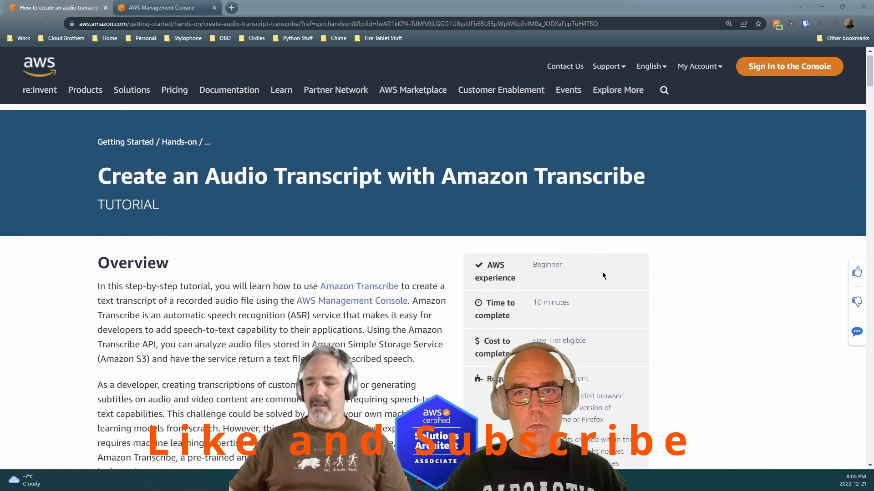
pyautogui.scroll(-1, 603, 272)
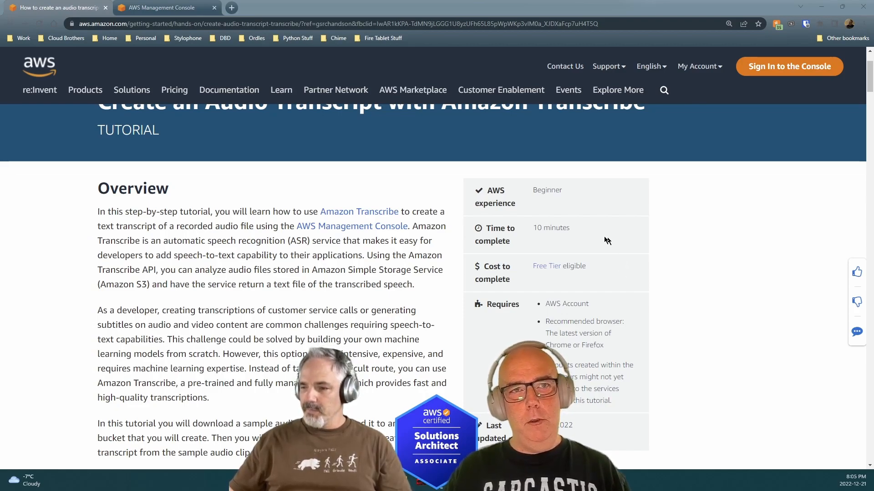
pyautogui.scroll(-1, 594, 233)
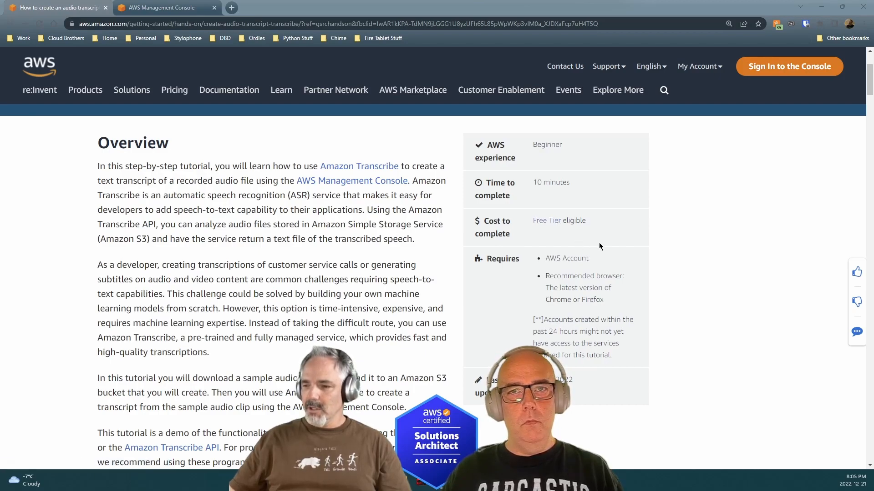
pyautogui.scroll(-1, 604, 258)
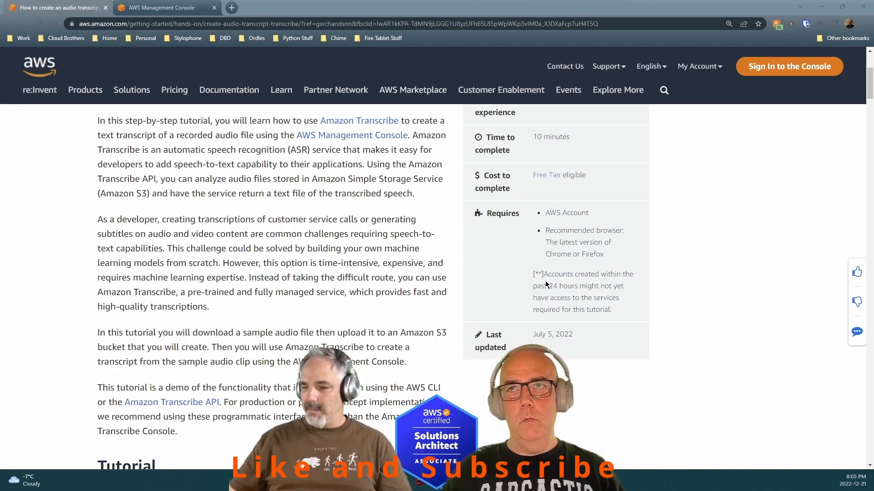
pyautogui.scroll(-1, 555, 284)
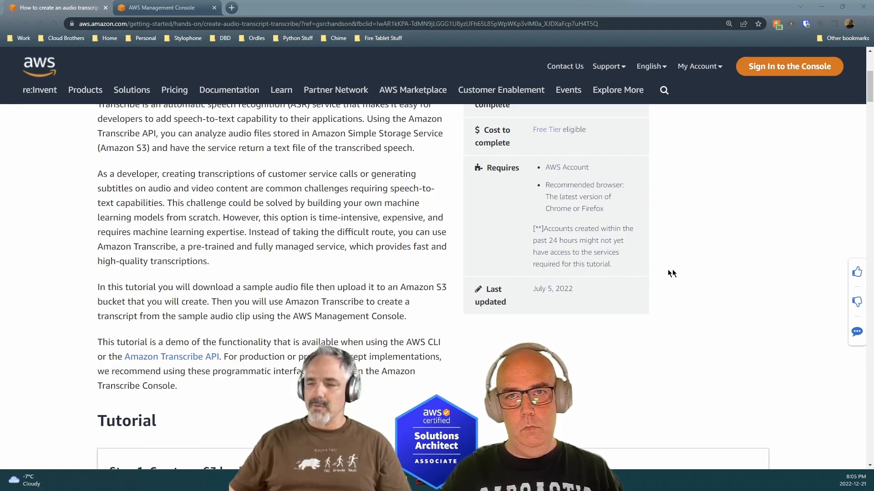
pyautogui.scroll(-2, 676, 268)
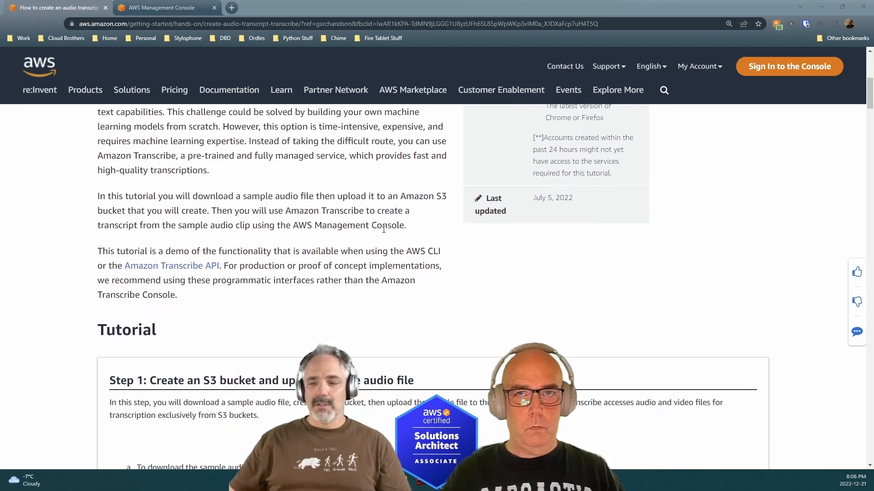
# Dismiss the stray file window and read the tutorial's overview through to the start of Step 1
pyautogui.scroll(7, 384, 229)
pyautogui.scroll(-3, 384, 229)
pyautogui.scroll(1, 383, 229)
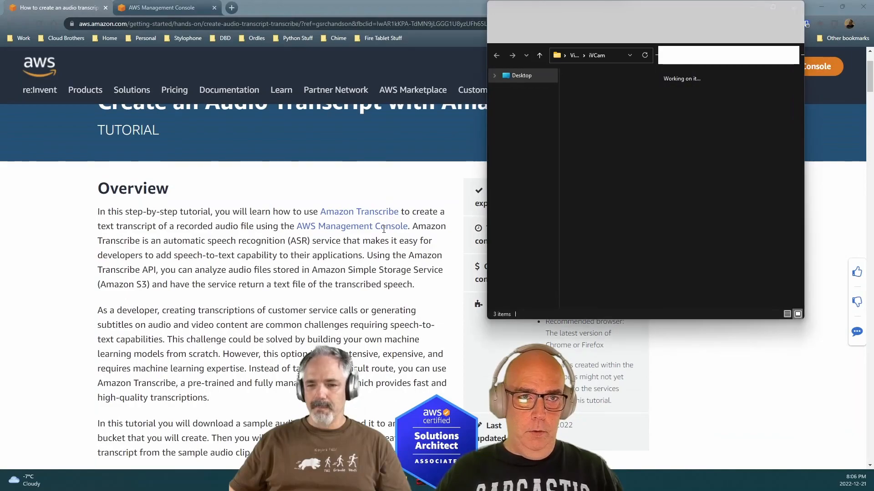
pyautogui.scroll(-1, 384, 229)
pyautogui.click(799, 12)
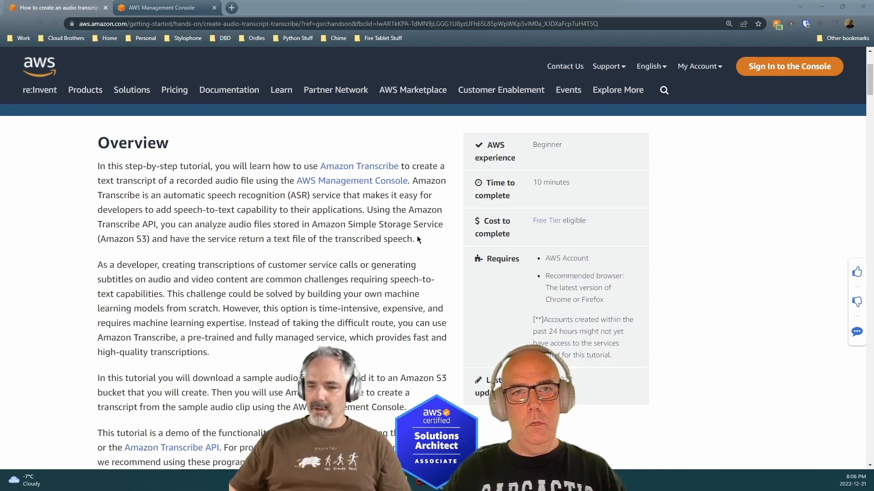
pyautogui.scroll(-2, 429, 247)
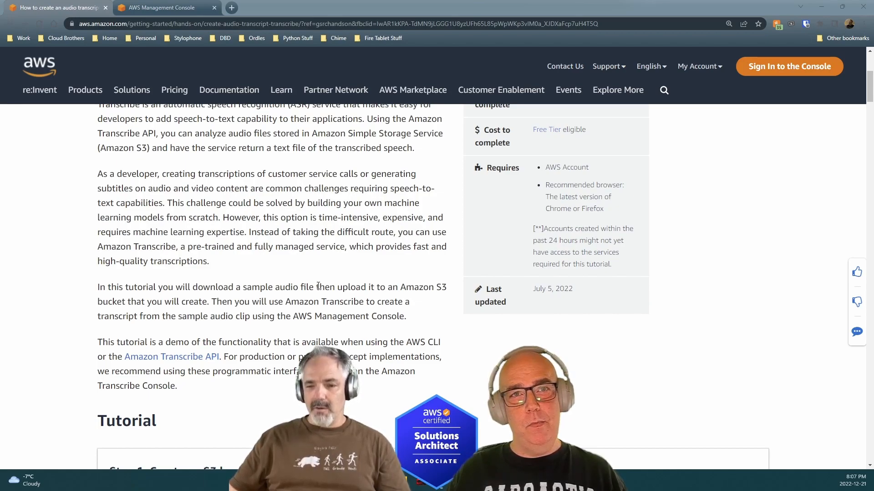
pyautogui.scroll(-2, 318, 286)
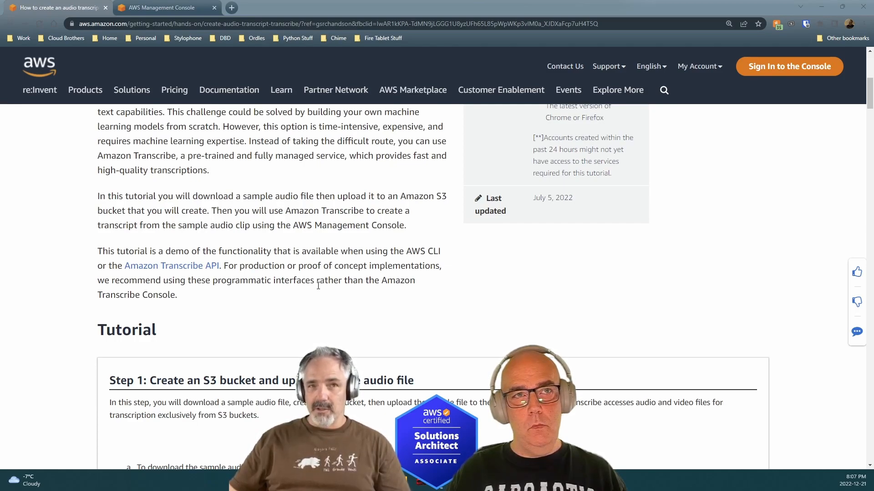
pyautogui.scroll(-1, 318, 286)
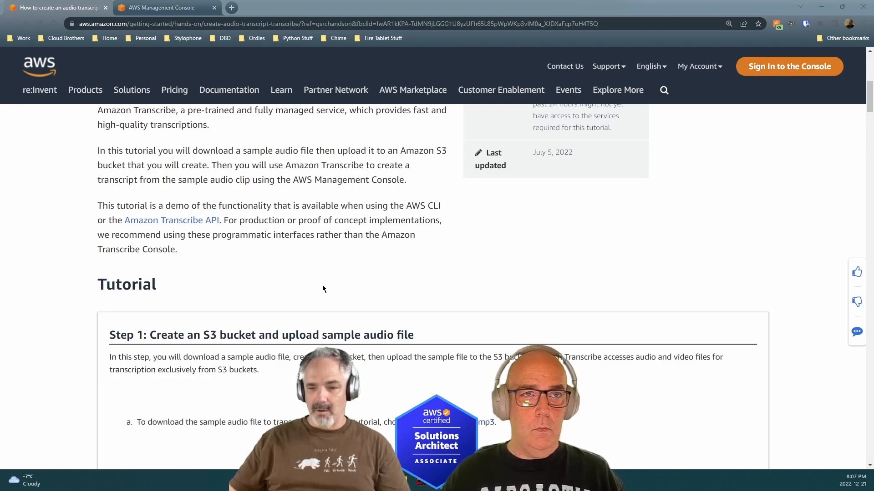
pyautogui.scroll(-2, 322, 285)
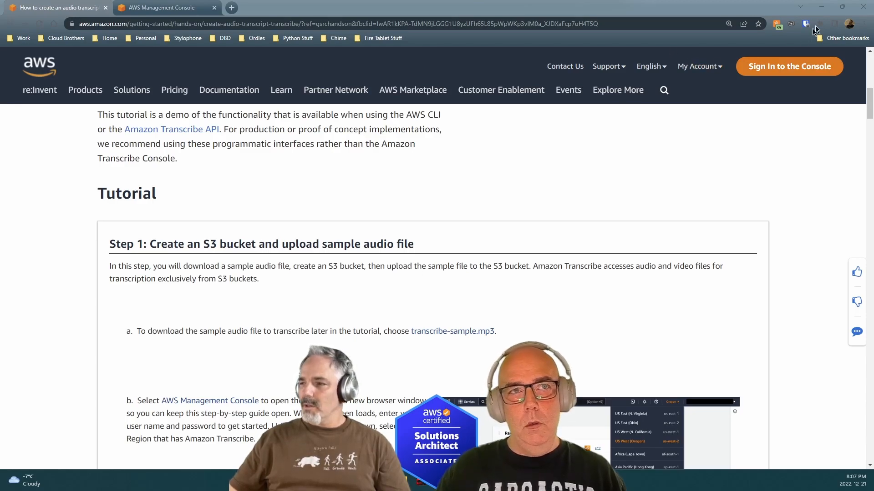
# Move the AWS Management Console into its own window and arrange it side by side with the tutorial, each filling half the screen
pyautogui.moveTo(842, 8)
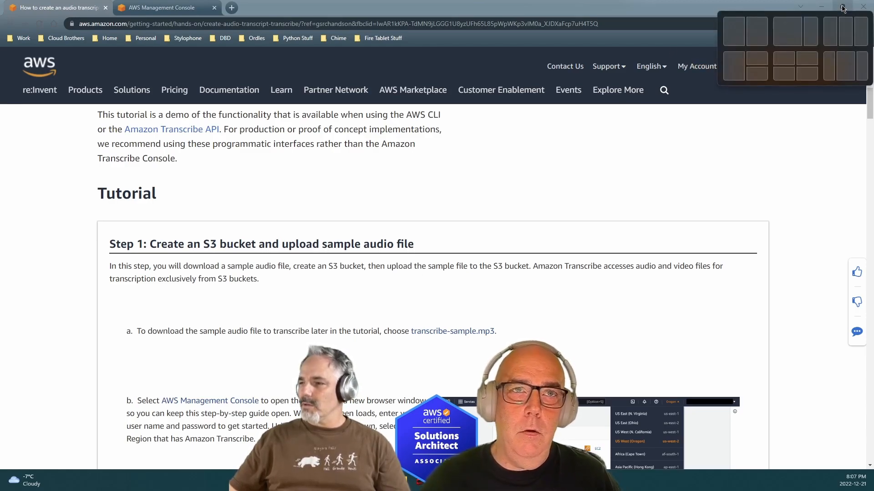
pyautogui.click(733, 33)
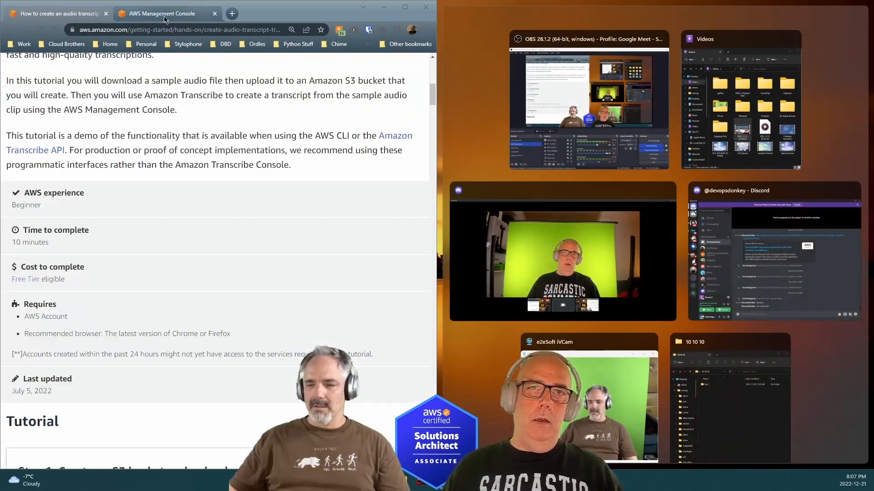
pyautogui.click(165, 19)
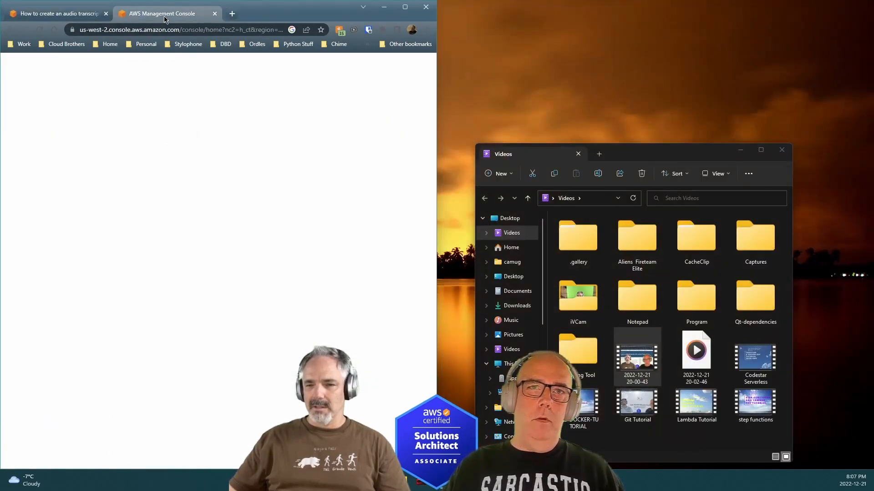
pyautogui.moveTo(165, 18); pyautogui.dragTo(313, 38)
pyautogui.moveTo(665, 37)
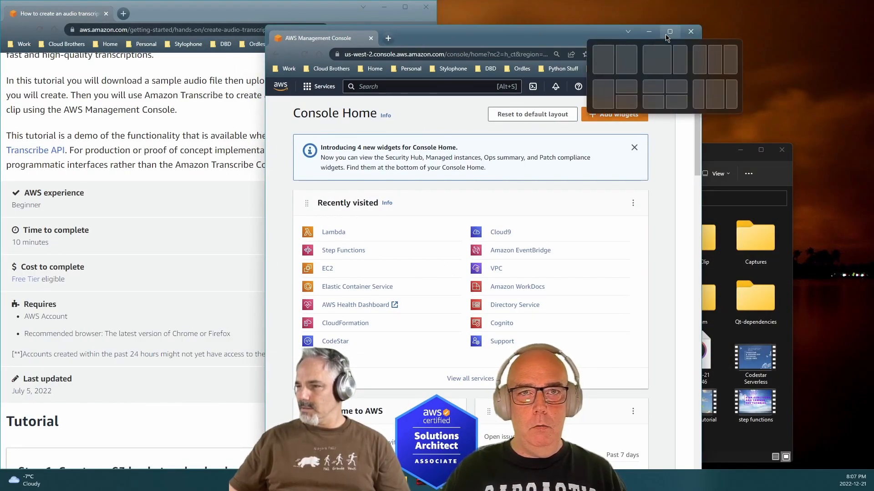
pyautogui.click(631, 65)
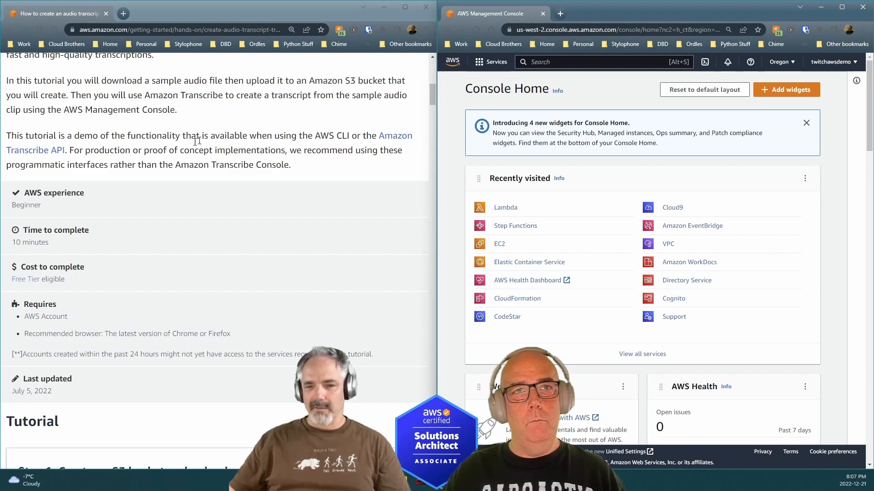
# Open the transcribe-sample.mp3 audio linked in Step 1 of the tutorial and pause its playback
pyautogui.scroll(-4, 182, 184)
pyautogui.scroll(-4, 181, 184)
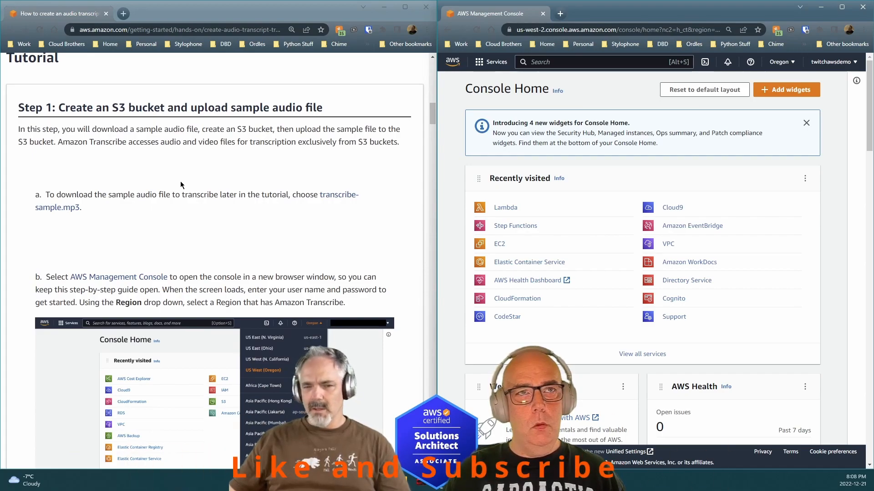
pyautogui.scroll(1, 181, 184)
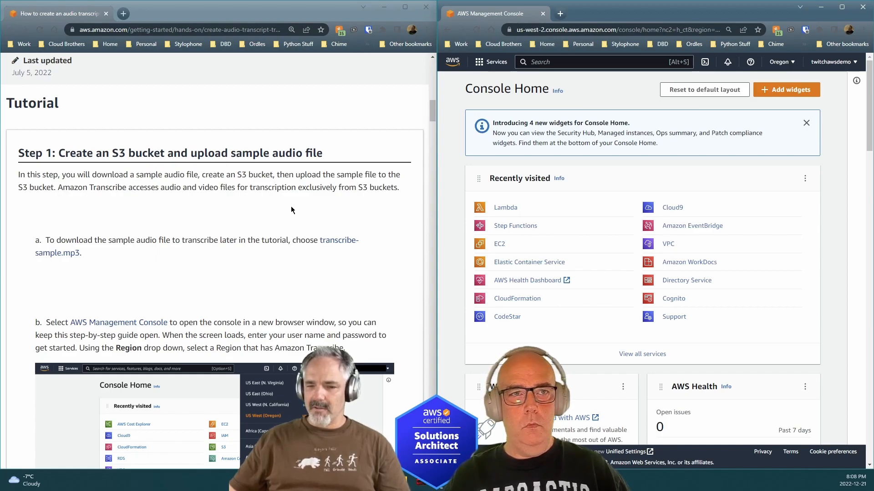
pyautogui.scroll(-2, 208, 245)
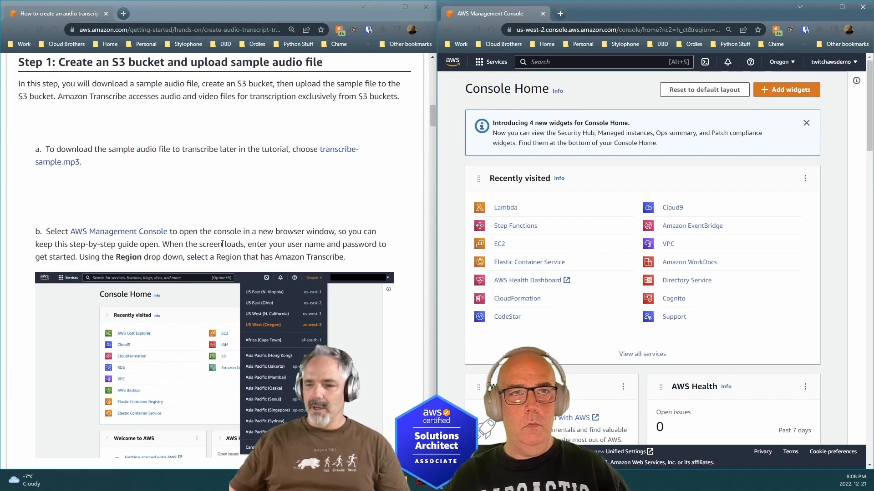
pyautogui.click(338, 152)
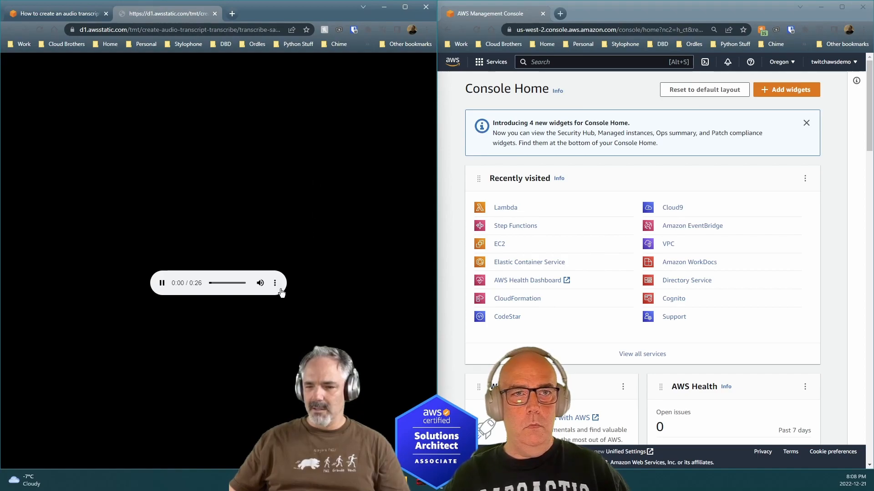
pyautogui.click(160, 283)
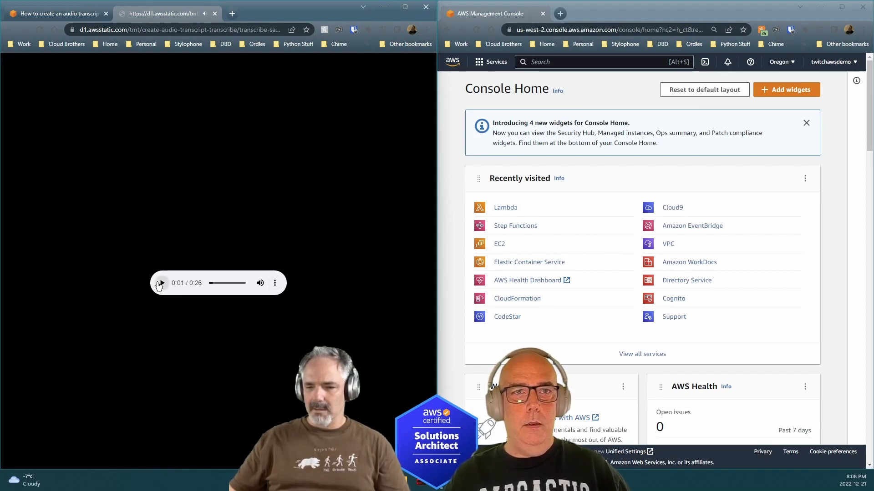
# Start saving the sample audio file to disk and choose the Desktop folder as its destination
pyautogui.click(276, 284)
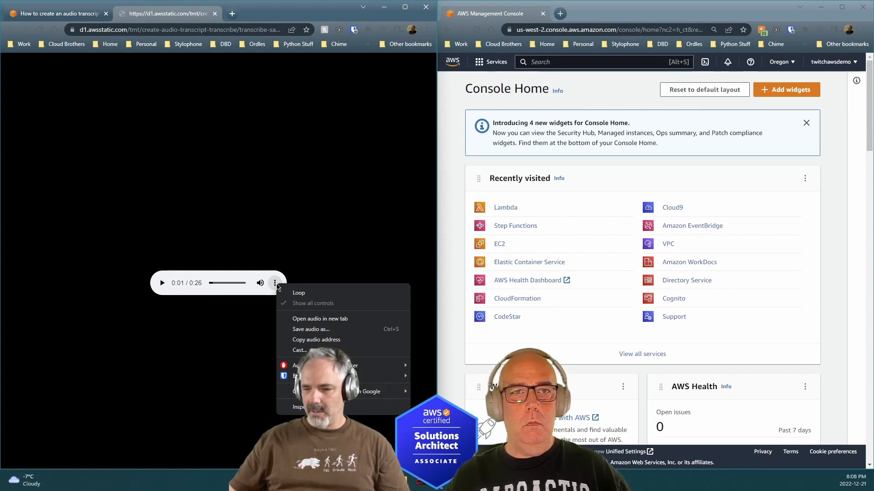
pyautogui.click(310, 329)
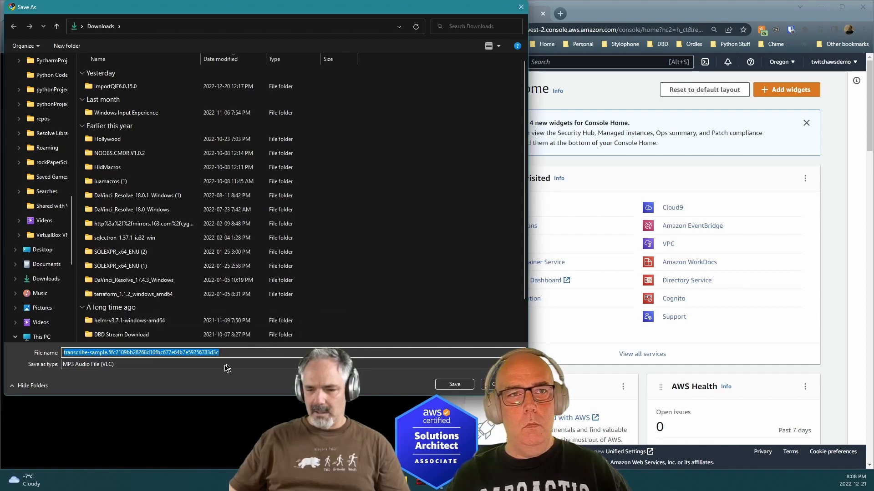
pyautogui.click(158, 366)
pyautogui.click(157, 366)
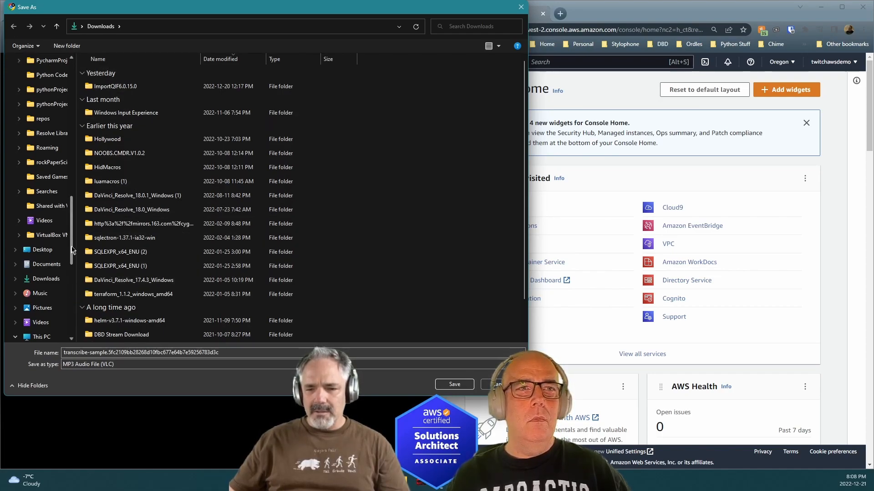
pyautogui.moveTo(72, 248); pyautogui.dragTo(77, 172)
pyautogui.scroll(5, 68, 168)
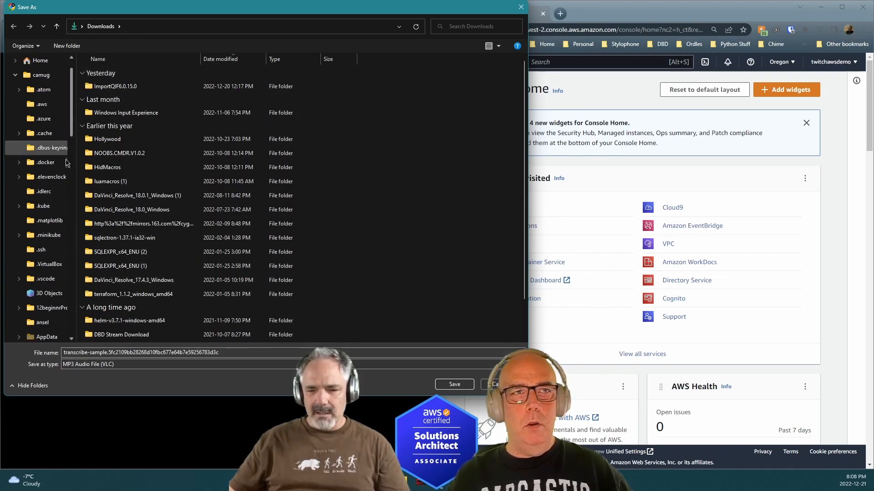
pyautogui.scroll(-2, 67, 164)
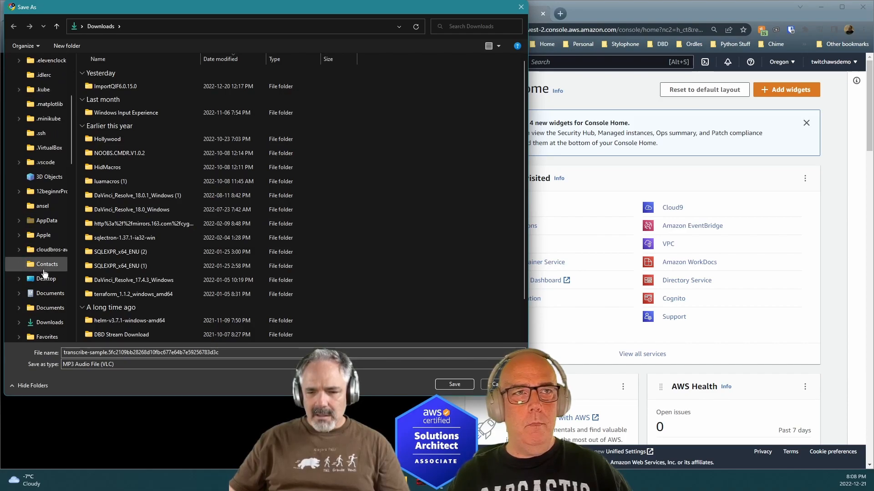
pyautogui.click(44, 281)
# Shorten the file name to transcribe-sample.mp3 and save the audio file
pyautogui.click(236, 354)
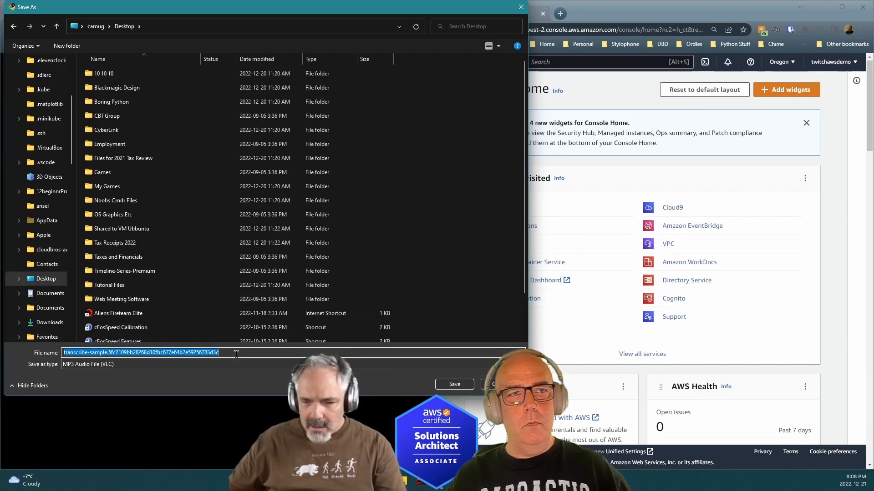
pyautogui.click(111, 353)
pyautogui.moveTo(111, 352); pyautogui.dragTo(412, 351)
pyautogui.write('mple.')
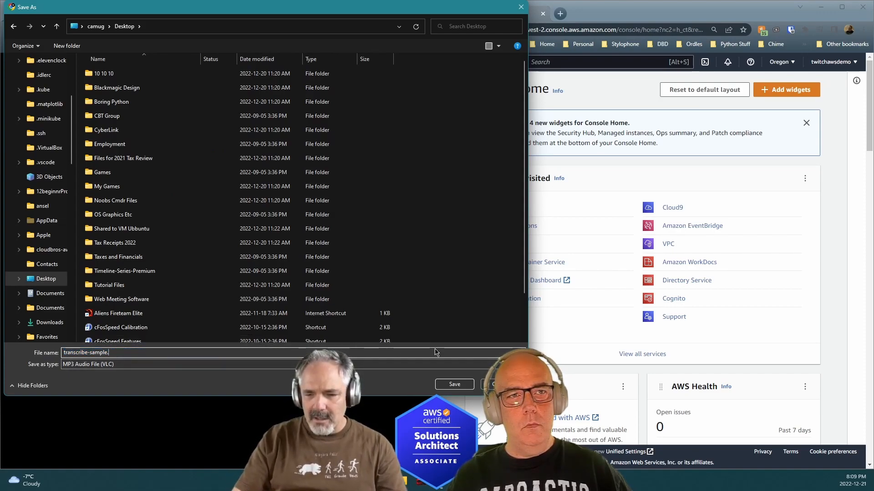
pyautogui.write('p3')
pyautogui.press('Return')
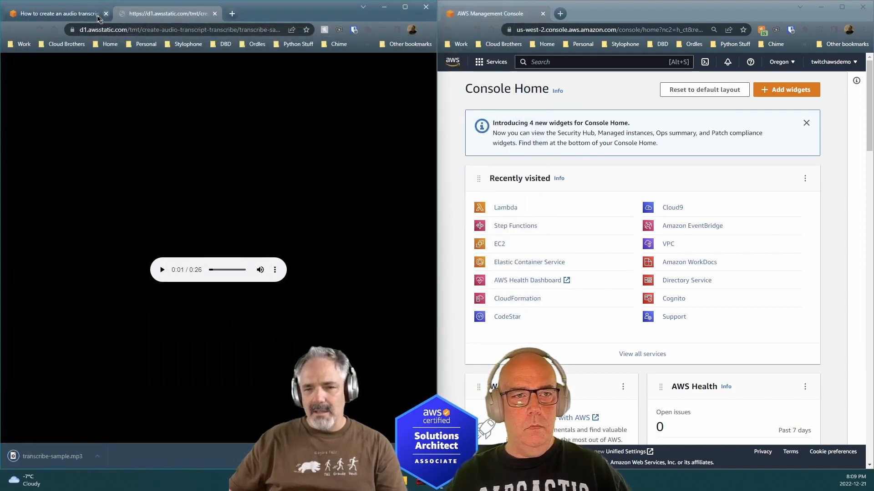
# Return to the tutorial page and look over the console and Region instructions and the overview
pyautogui.click(55, 18)
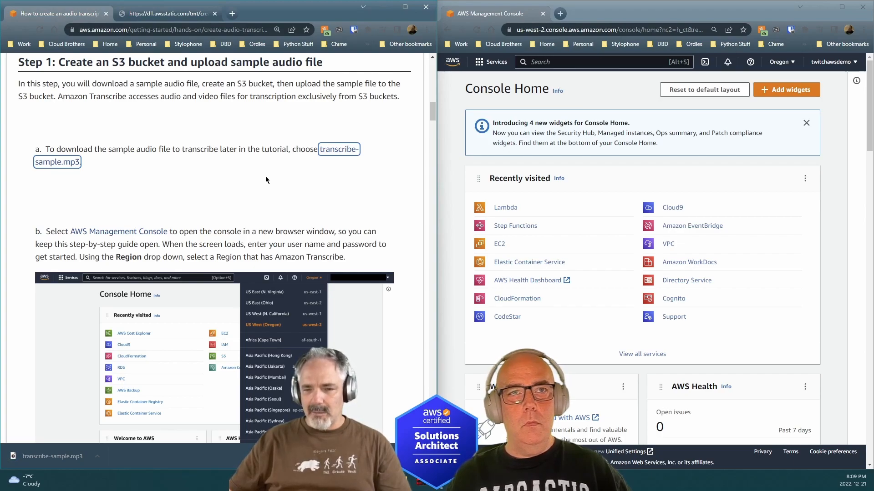
pyautogui.scroll(-2, 302, 198)
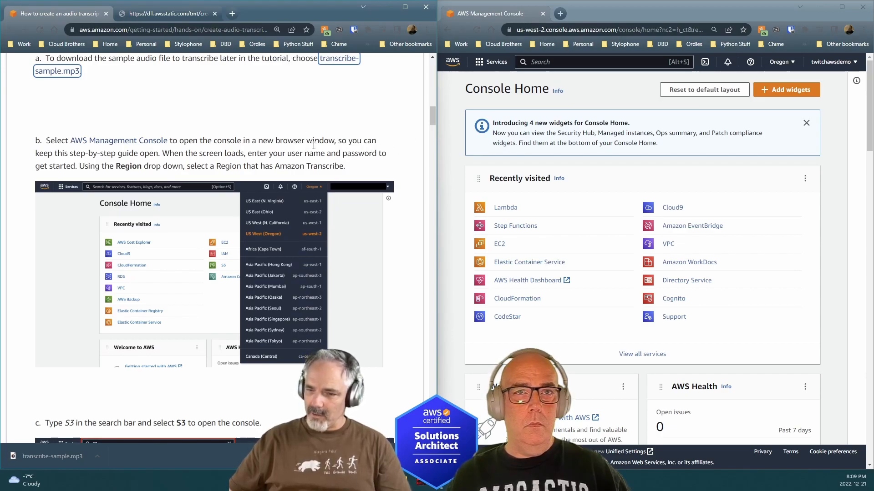
pyautogui.scroll(15, 371, 114)
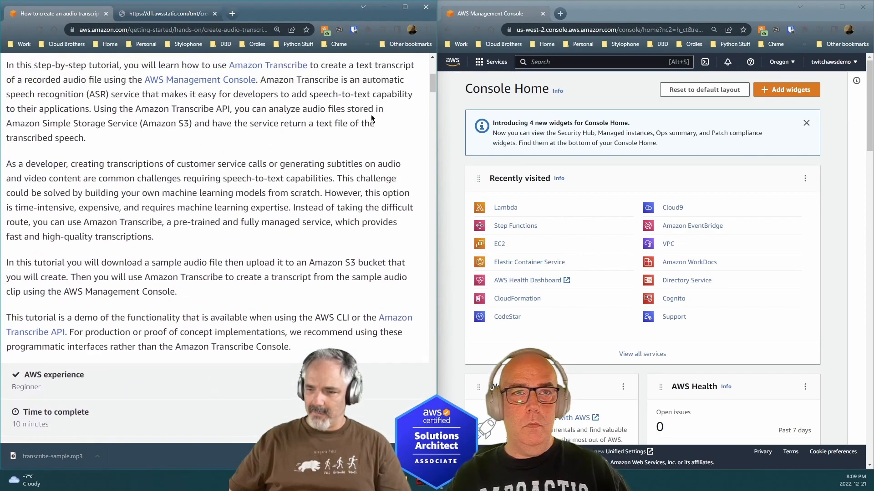
# Follow the tutorial to step c, search the AWS console for S3 and open the S3 service
pyautogui.scroll(-7, 384, 160)
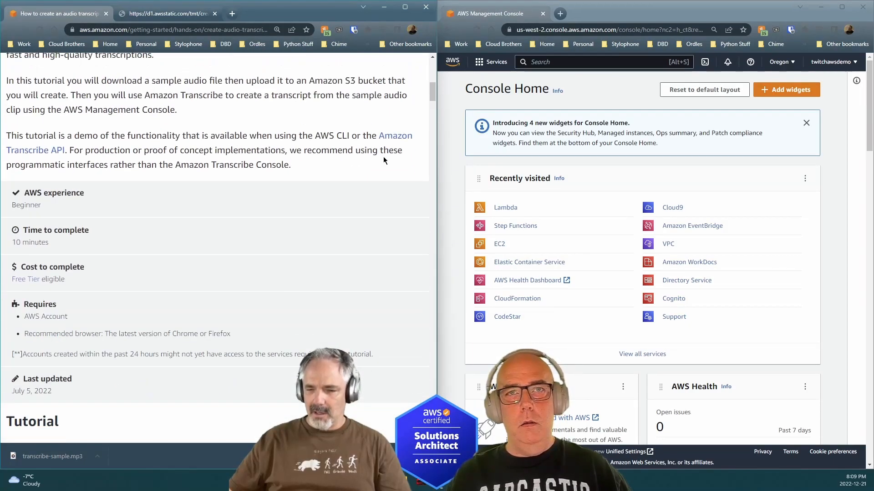
pyautogui.scroll(-10, 383, 160)
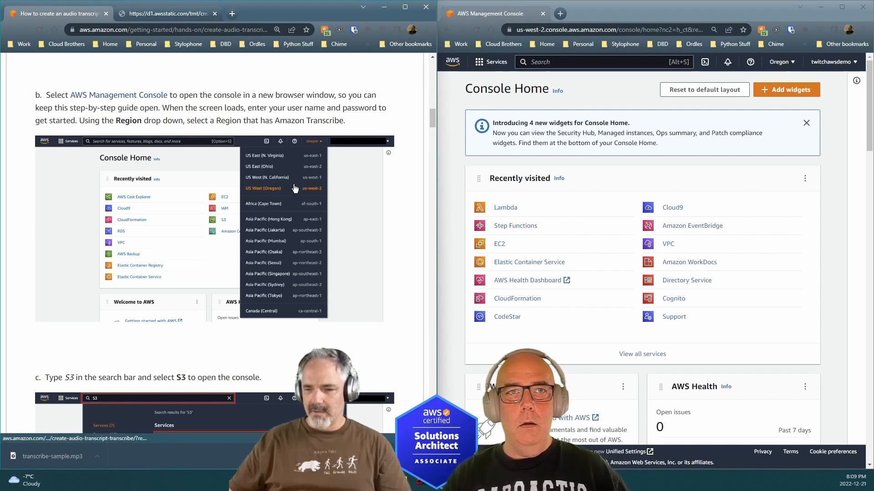
pyautogui.scroll(-5, 331, 190)
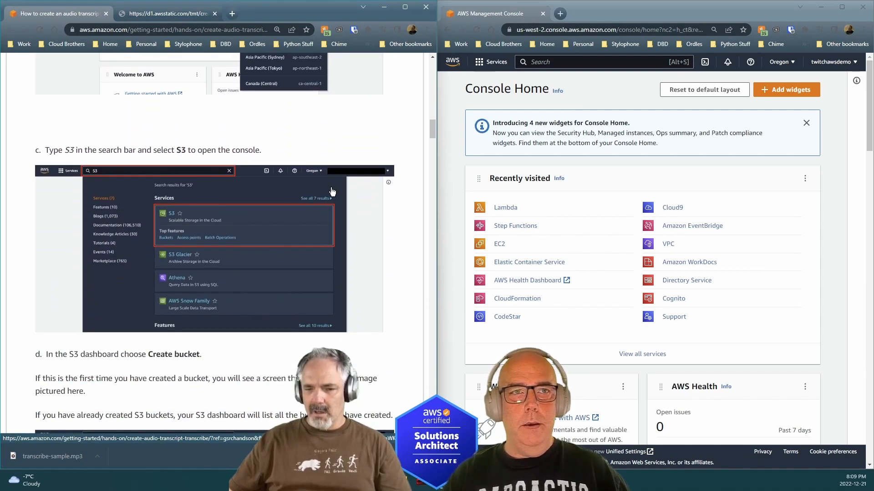
pyautogui.scroll(-1, 331, 191)
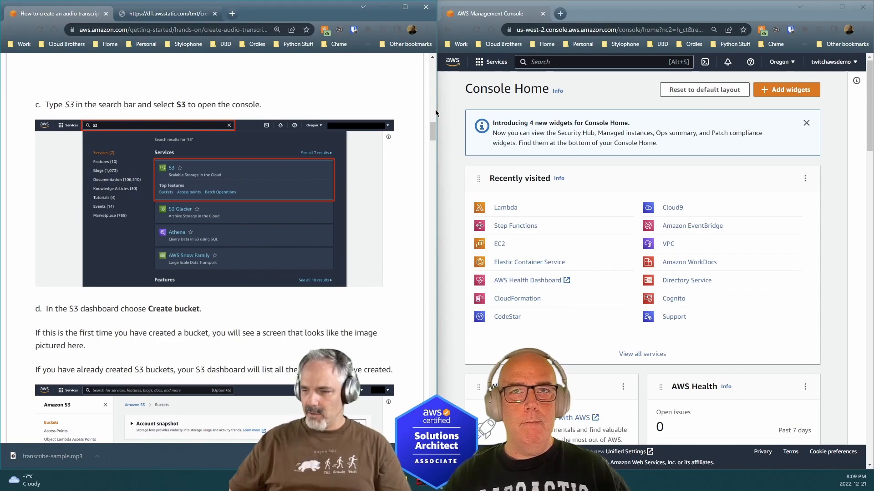
pyautogui.click(546, 60)
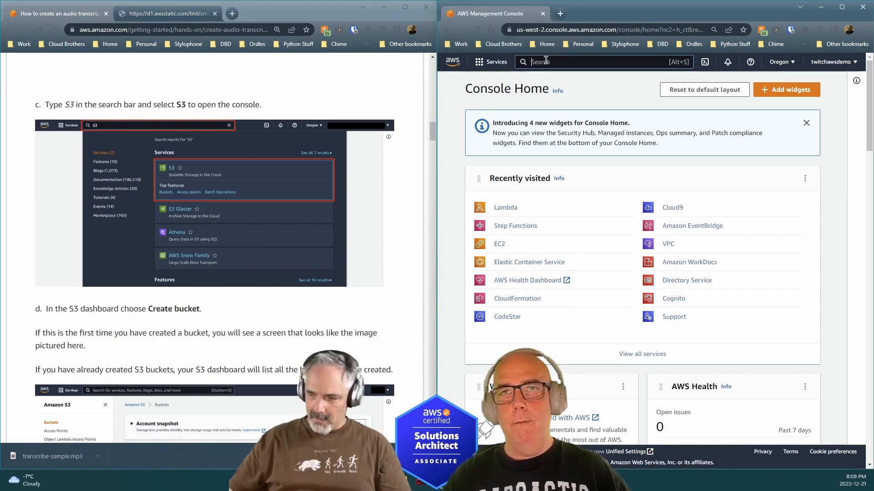
pyautogui.write('S3')
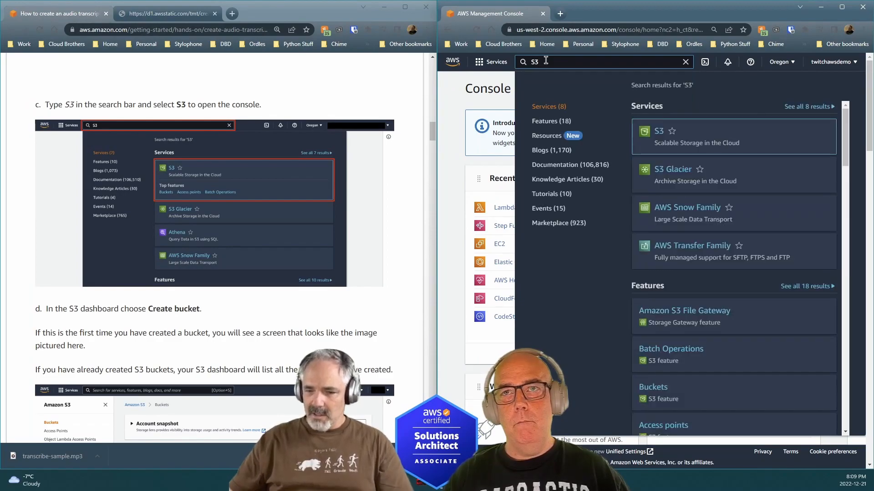
pyautogui.click(659, 131)
pyautogui.scroll(-2, 197, 272)
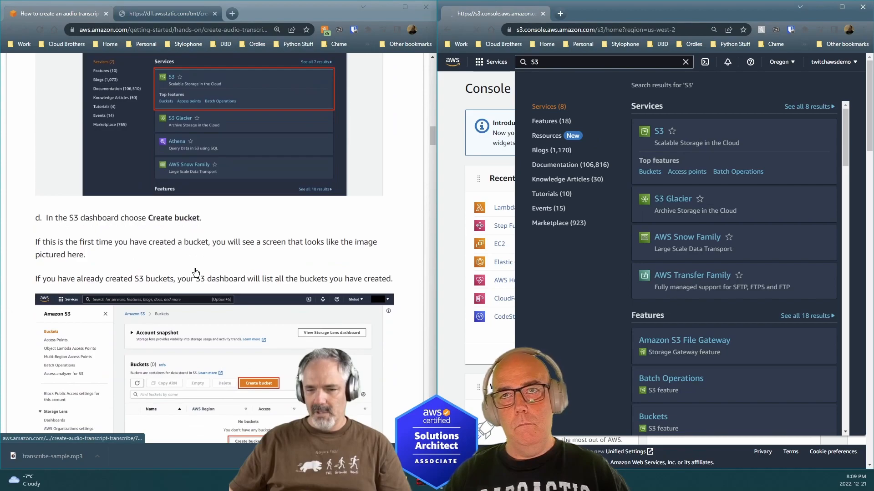
pyautogui.click(660, 134)
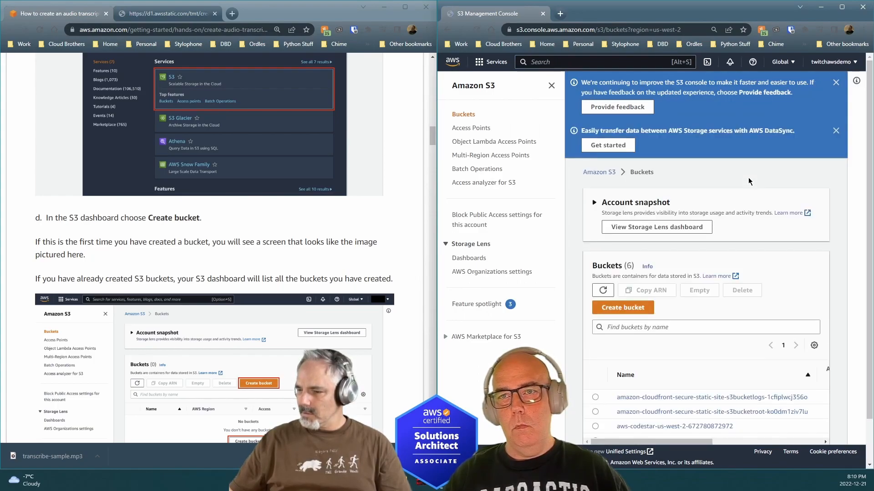
# Start creating a new bucket from the S3 bucket list, as step d of the tutorial instructs
pyautogui.scroll(-2, 136, 144)
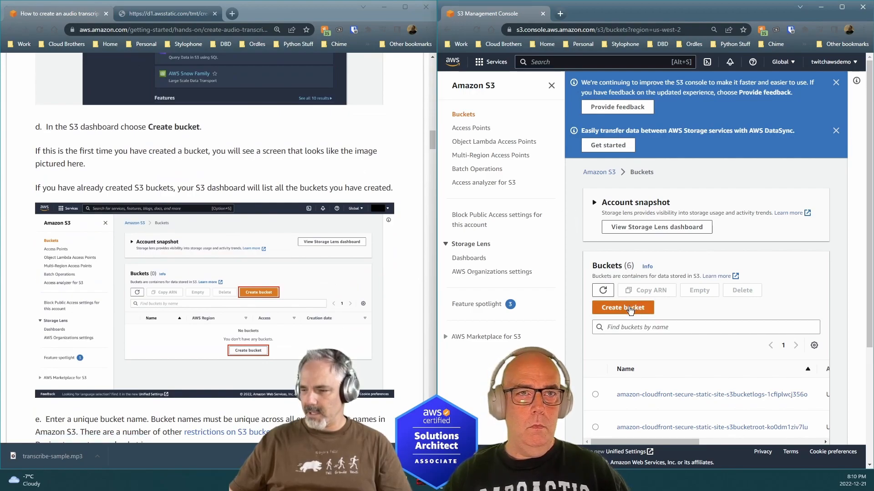
pyautogui.scroll(-2, 631, 310)
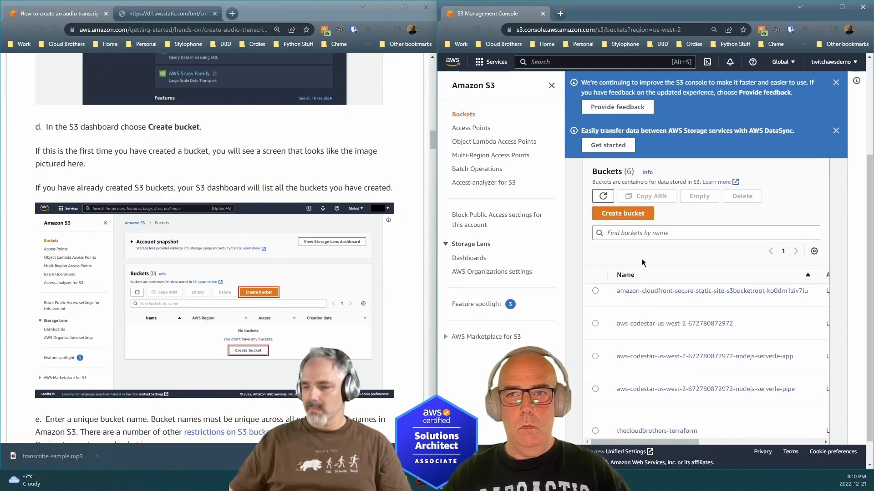
pyautogui.click(626, 214)
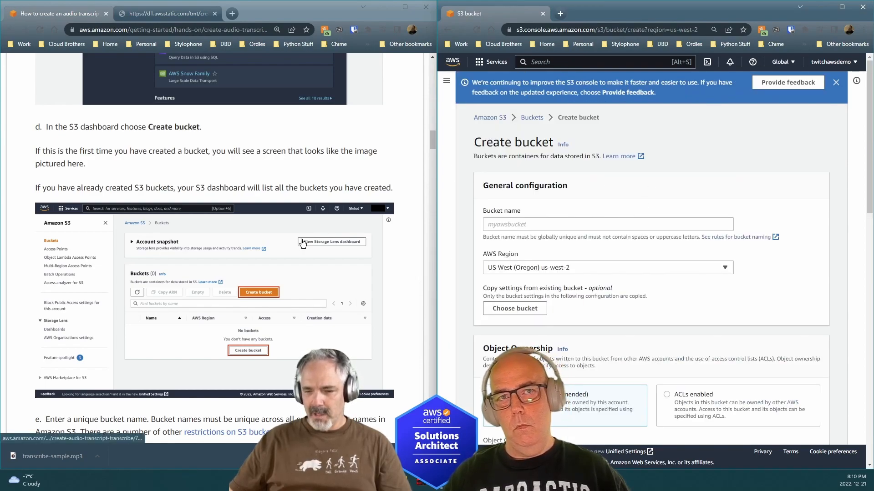
# Read the bucket naming instructions in step e and name the new bucket cloudbrothers-transcribe-tutorial
pyautogui.scroll(-4, 302, 243)
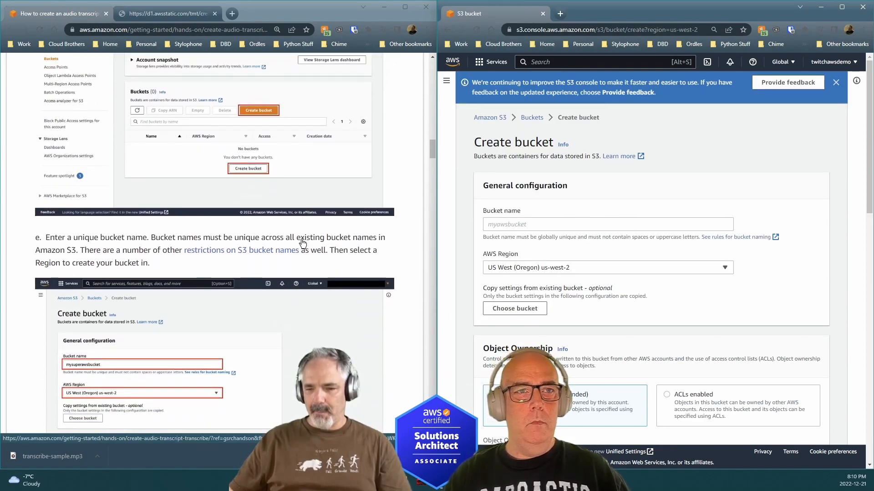
pyautogui.scroll(-3, 302, 243)
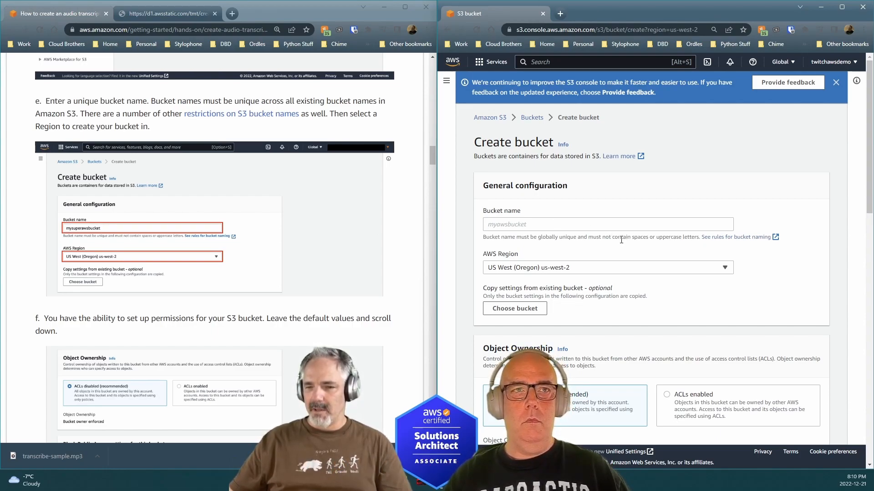
pyautogui.scroll(-1, 581, 219)
pyautogui.click(530, 177)
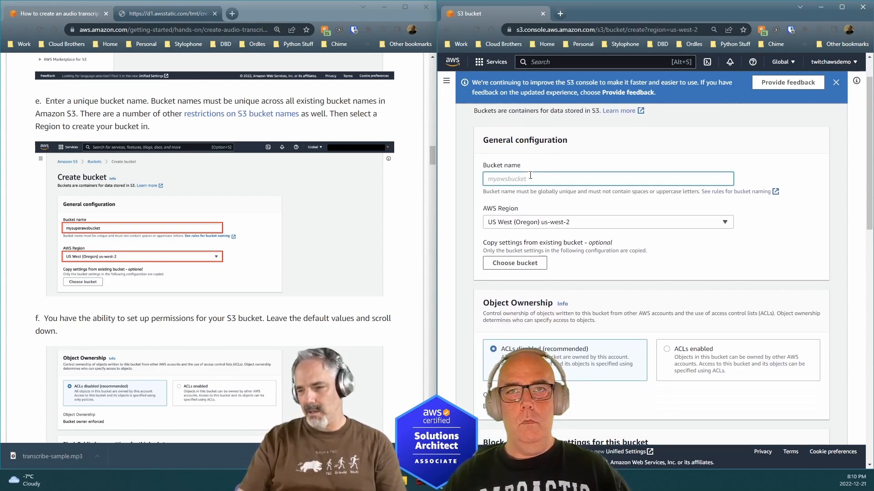
pyautogui.write('cloudbro')
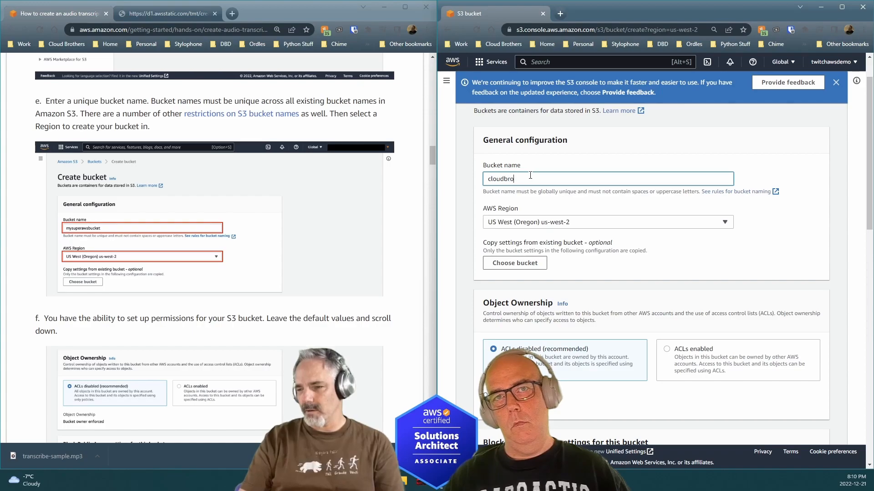
pyautogui.write('thers-')
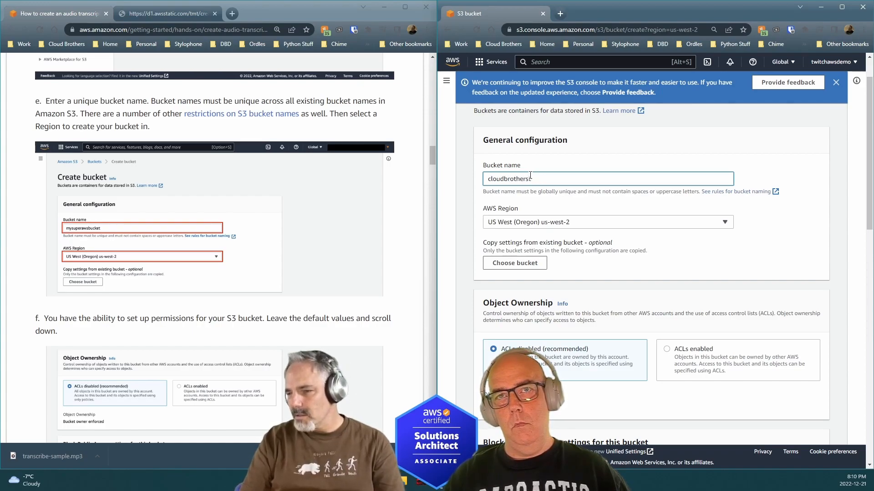
pyautogui.write('tr')
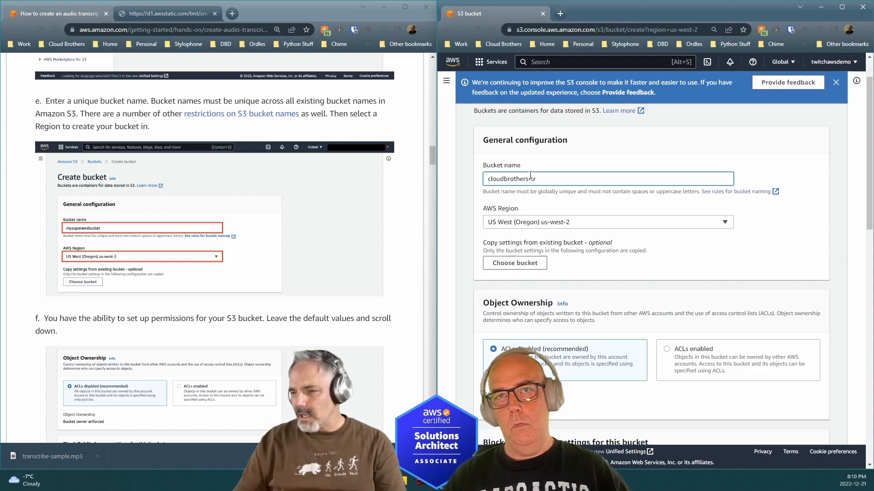
pyautogui.write('ansc')
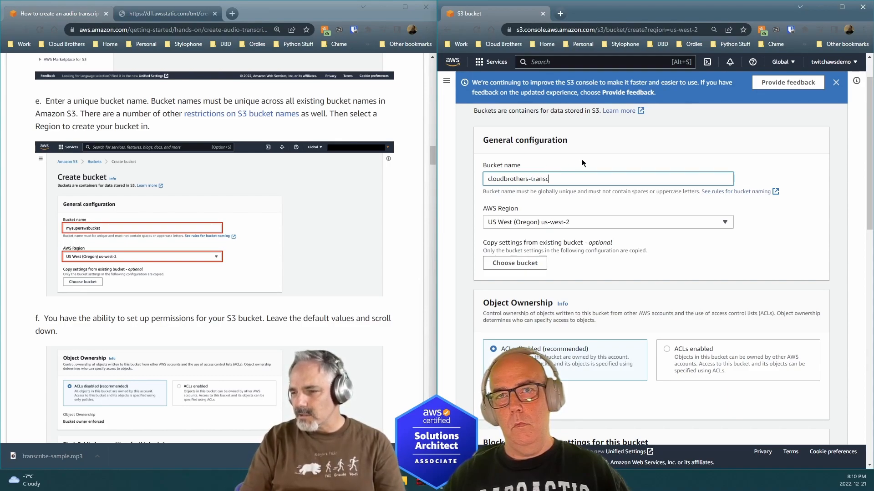
pyautogui.write('ribe-tutorial')
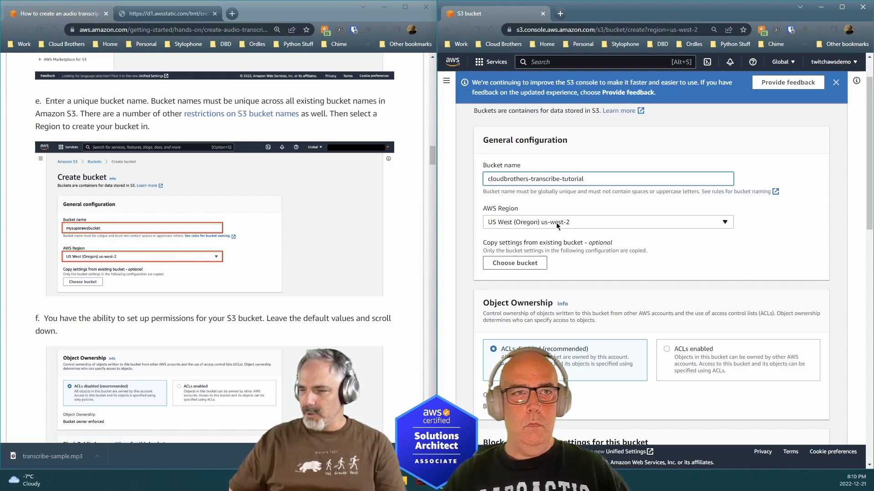
# Compare the new bucket's ownership, public access, versioning, tag and encryption settings with steps f and g of the tutorial
pyautogui.scroll(-2, 302, 238)
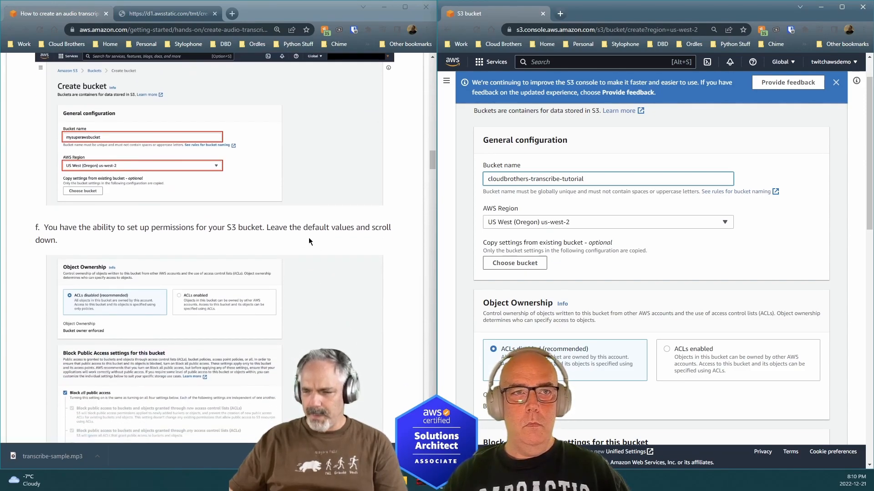
pyautogui.scroll(-2, 165, 218)
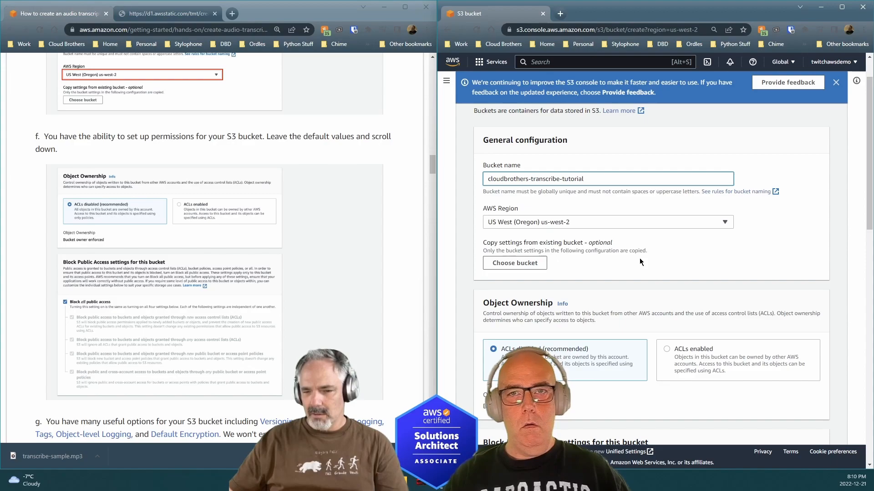
pyautogui.scroll(-3, 640, 259)
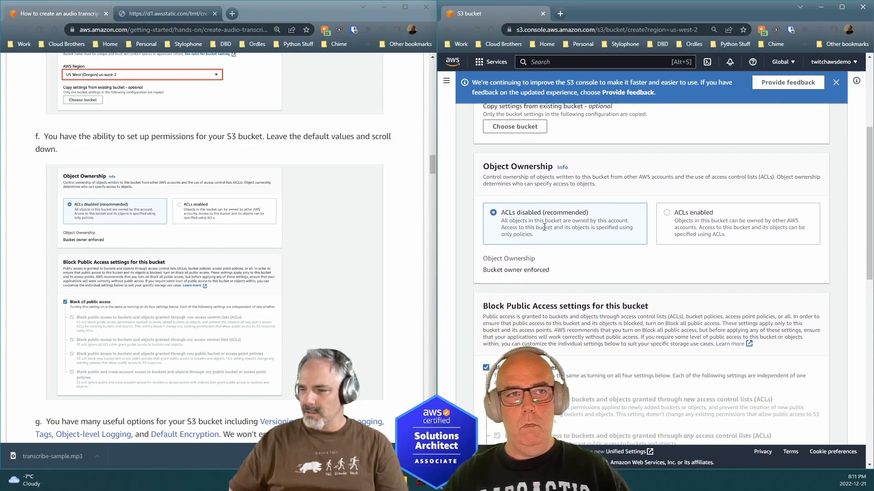
pyautogui.scroll(-3, 543, 226)
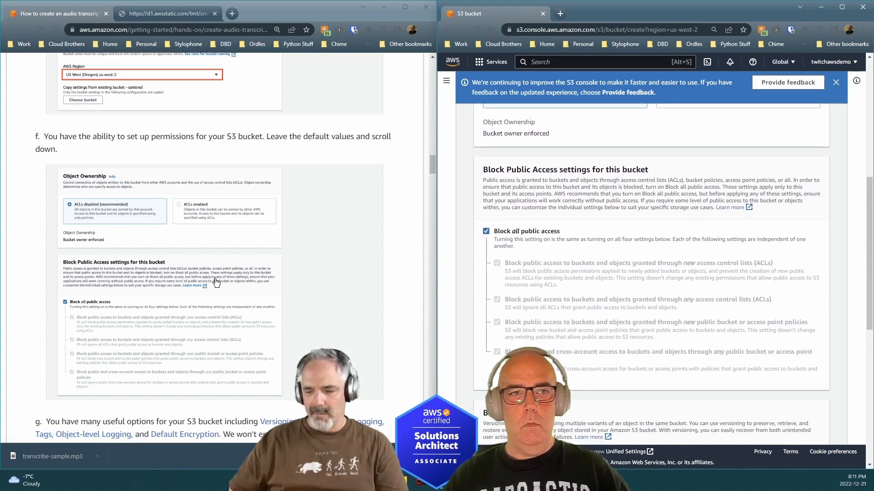
pyautogui.scroll(-4, 216, 283)
pyautogui.scroll(-3, 217, 283)
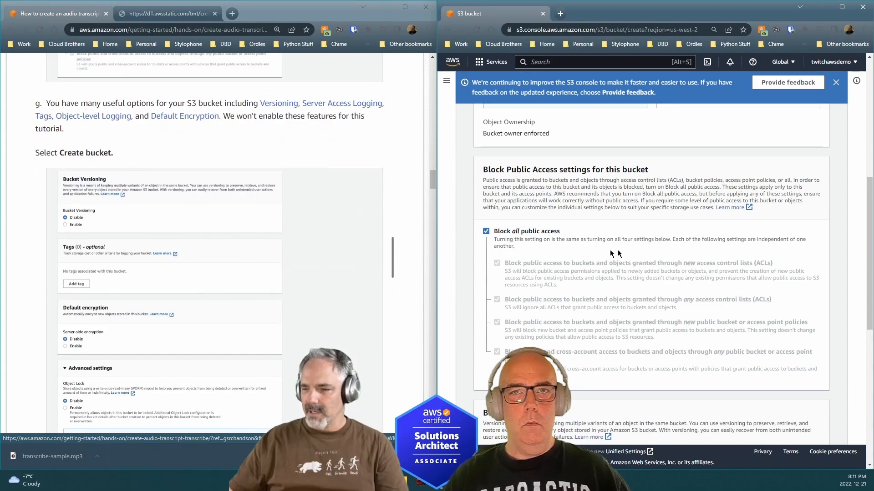
pyautogui.scroll(-5, 618, 254)
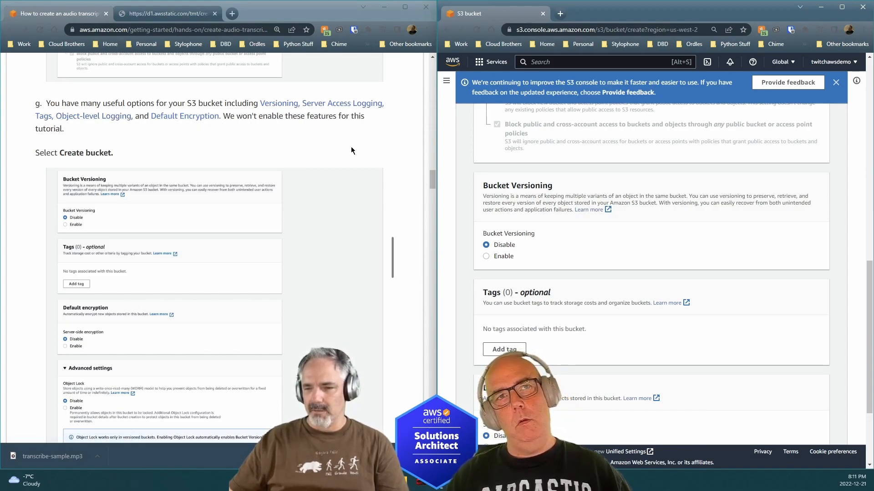
pyautogui.scroll(-3, 542, 238)
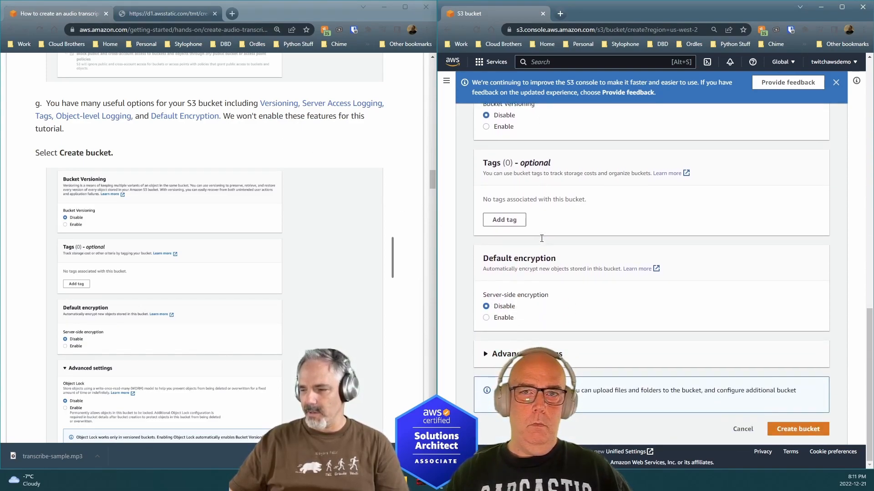
# Read ahead to step h of the tutorial and create the bucket with the default settings
pyautogui.scroll(-5, 162, 225)
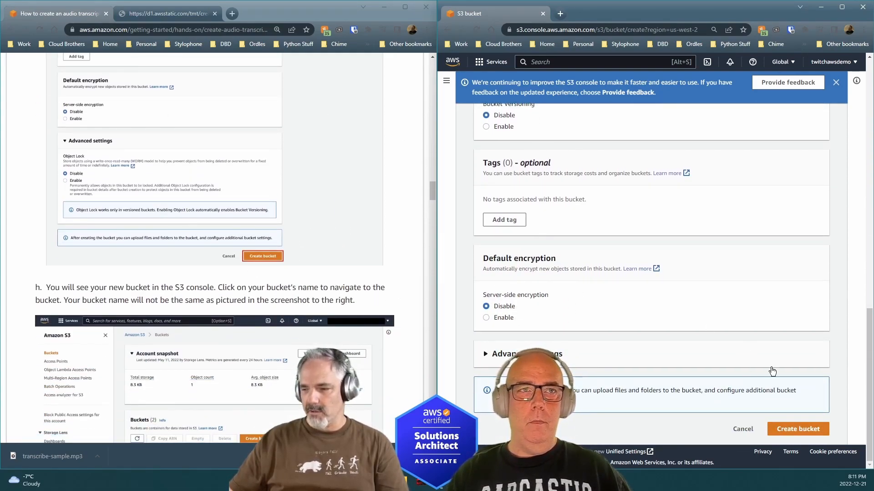
pyautogui.scroll(-4, 214, 236)
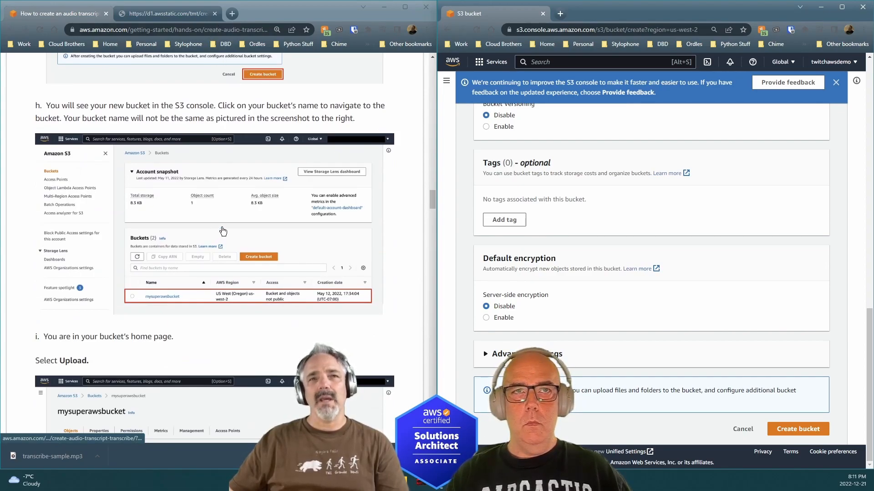
pyautogui.click(250, 209)
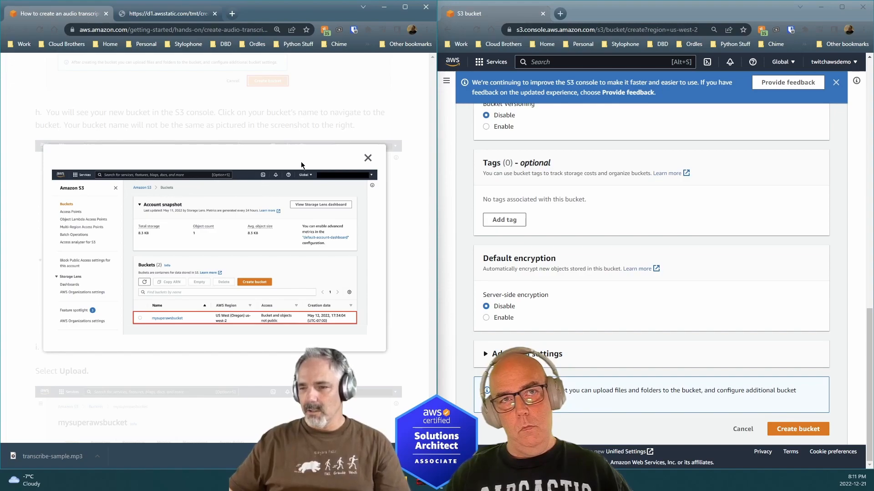
pyautogui.click(367, 158)
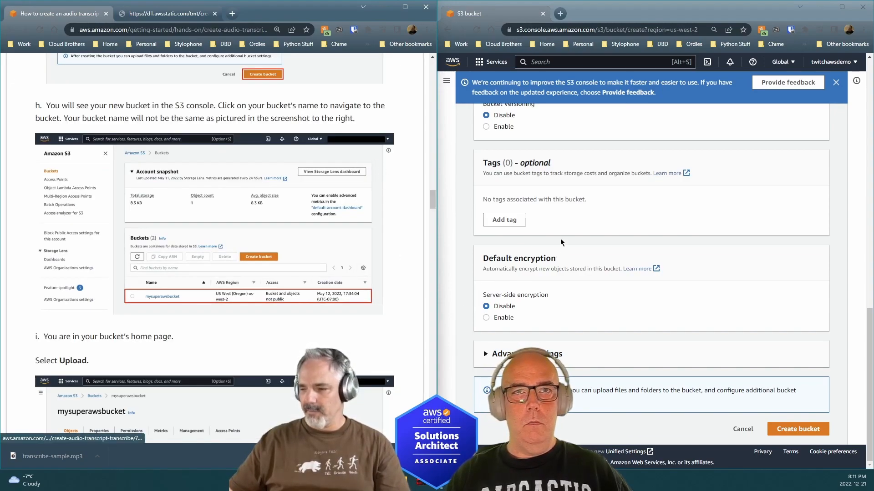
pyautogui.click(805, 429)
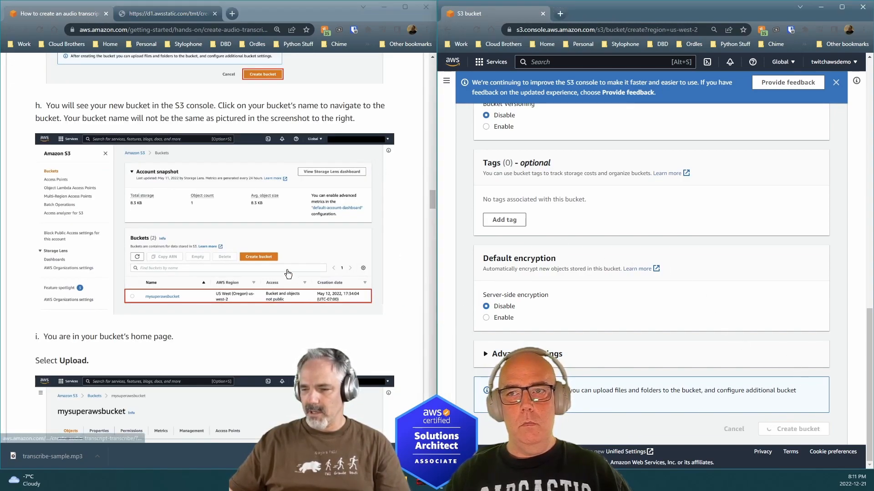
# Read the tutorial's instructions for opening the bucket and uploading the file, and look through the S3 bucket list
pyautogui.scroll(-1, 219, 313)
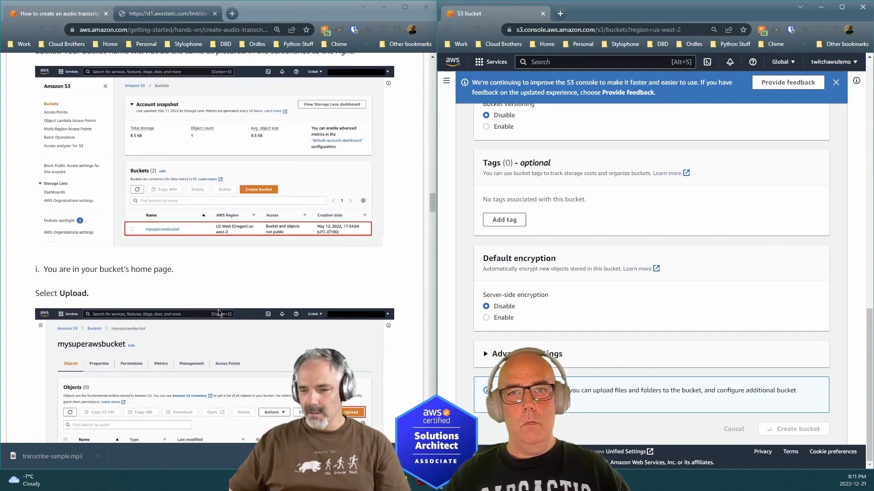
pyautogui.scroll(-5, 218, 313)
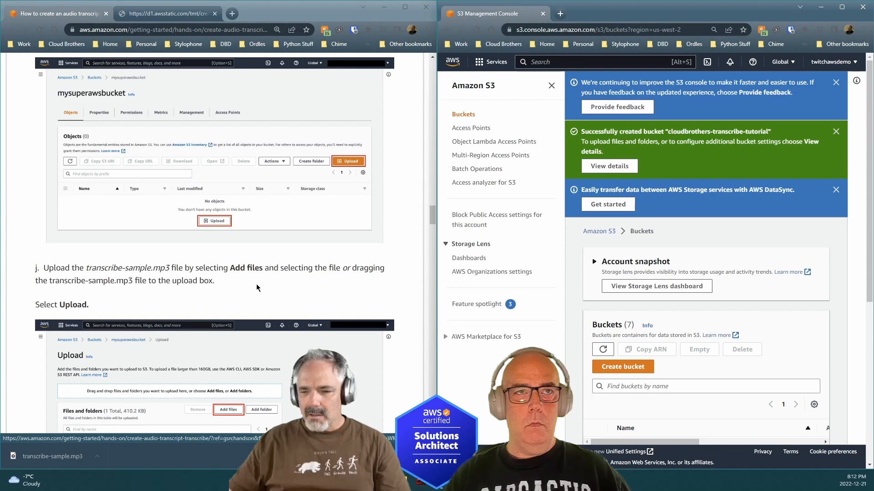
pyautogui.scroll(-2, 768, 283)
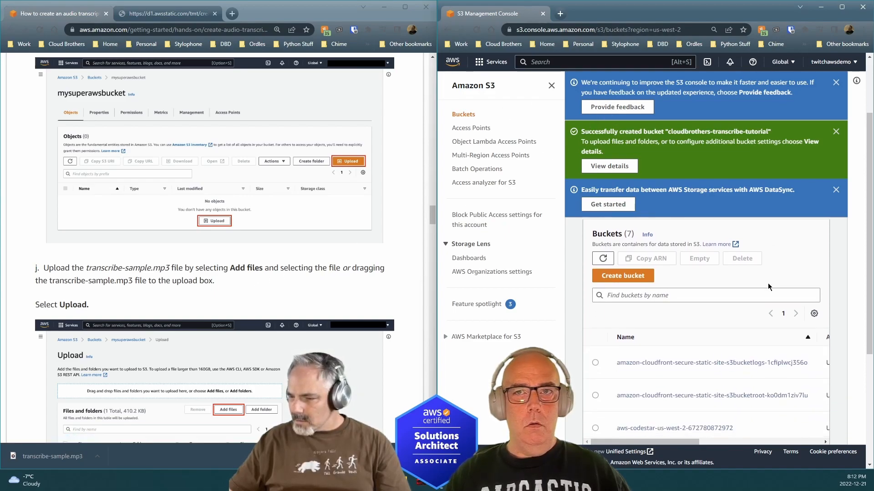
pyautogui.scroll(4, 180, 191)
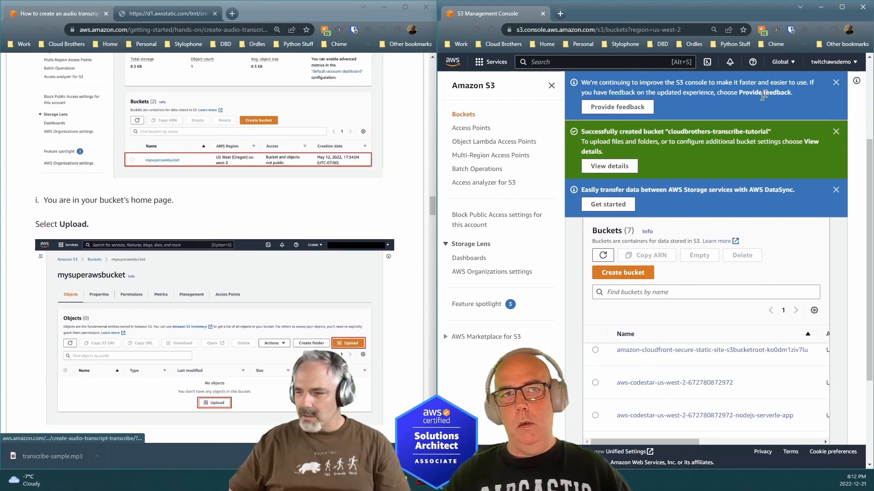
# Open the cloudbrothers-transcribe-tutorial bucket, check step j of the tutorial and bring up the bucket's upload page
pyautogui.click(464, 116)
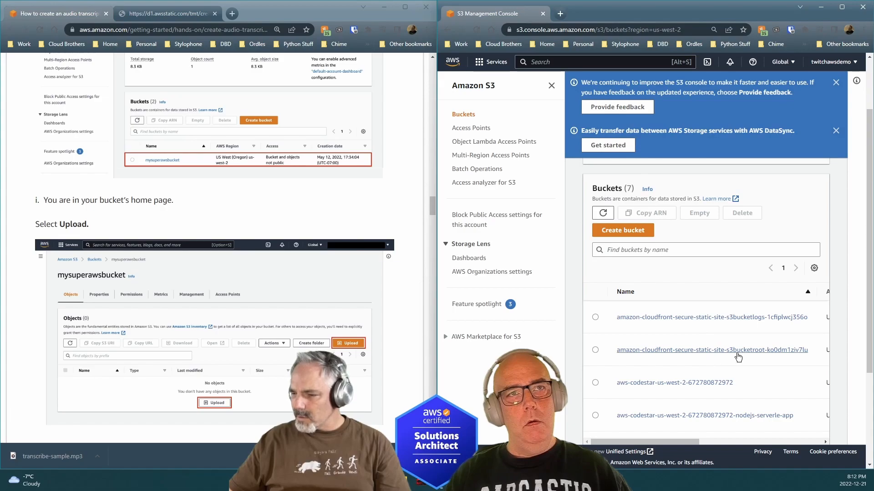
pyautogui.scroll(-5, 728, 355)
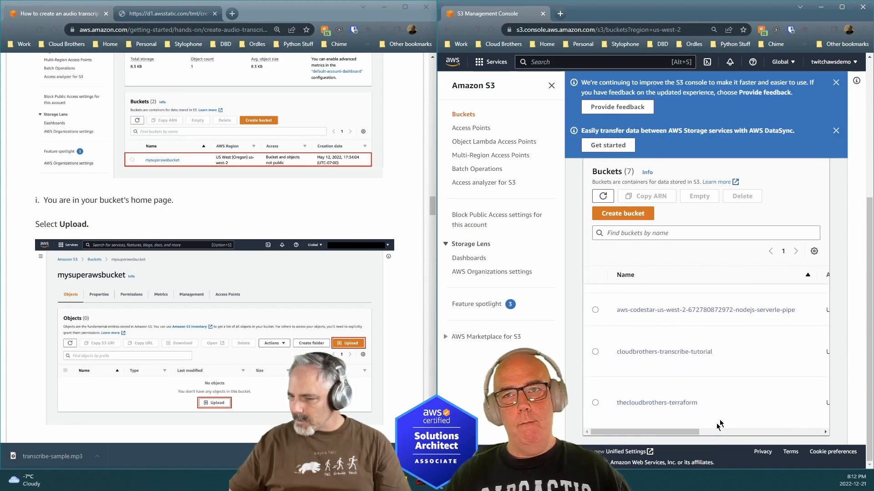
pyautogui.click(646, 355)
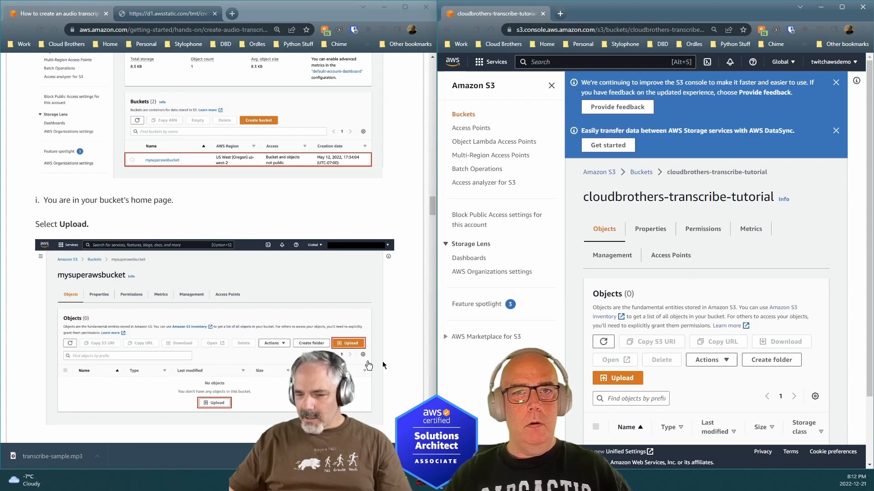
pyautogui.scroll(-2, 632, 354)
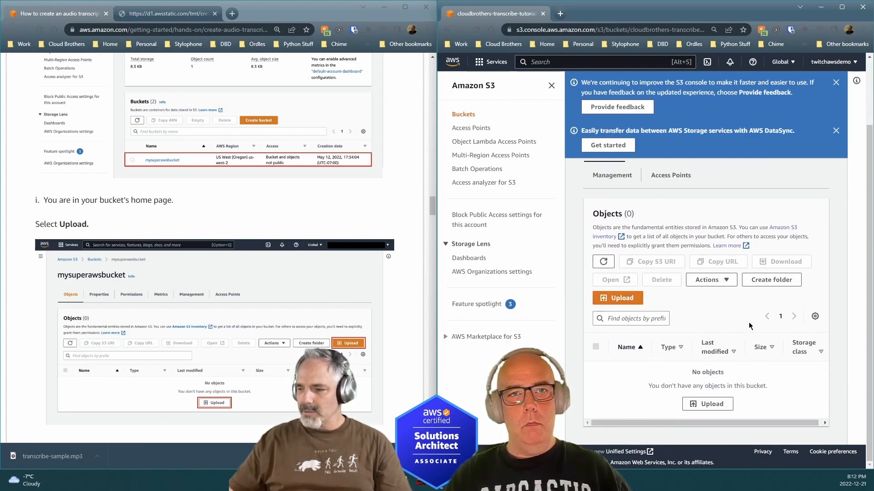
pyautogui.scroll(-5, 222, 178)
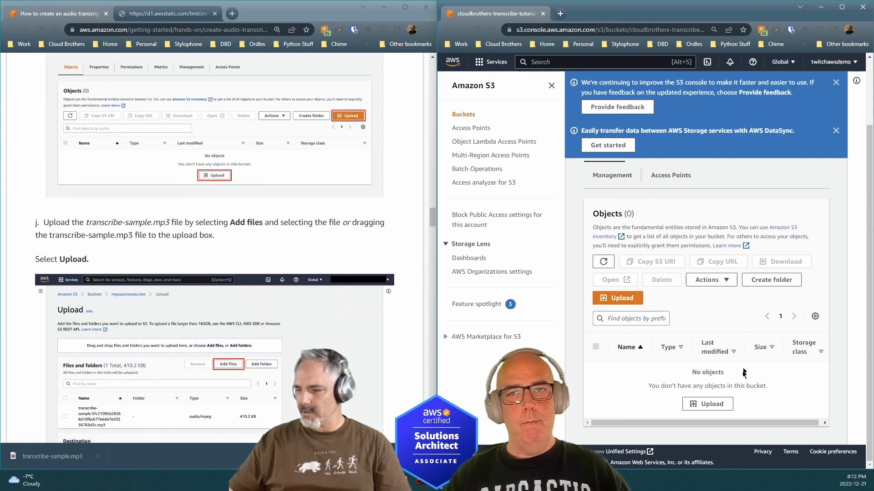
pyautogui.click(718, 405)
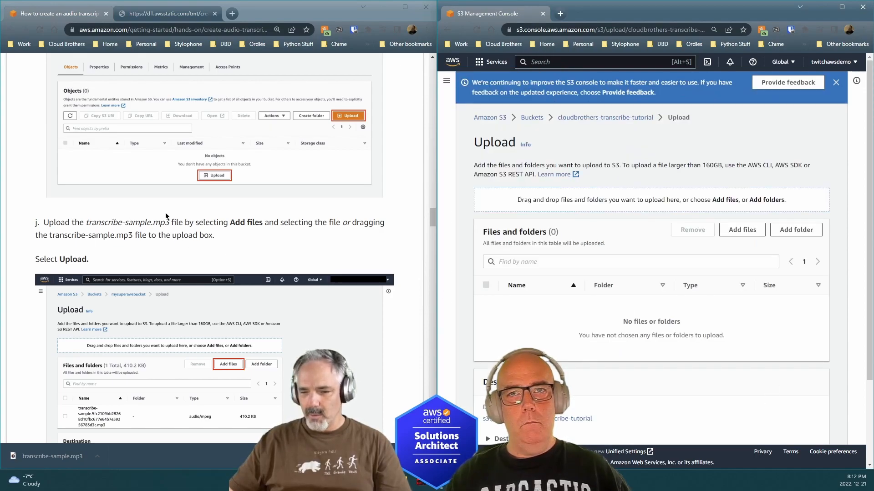
# Add transcribe-sample.mp3 from the Desktop folder to the files for upload, as described in step j
pyautogui.scroll(-2, 166, 216)
pyautogui.scroll(-1, 651, 273)
pyautogui.scroll(-2, 270, 197)
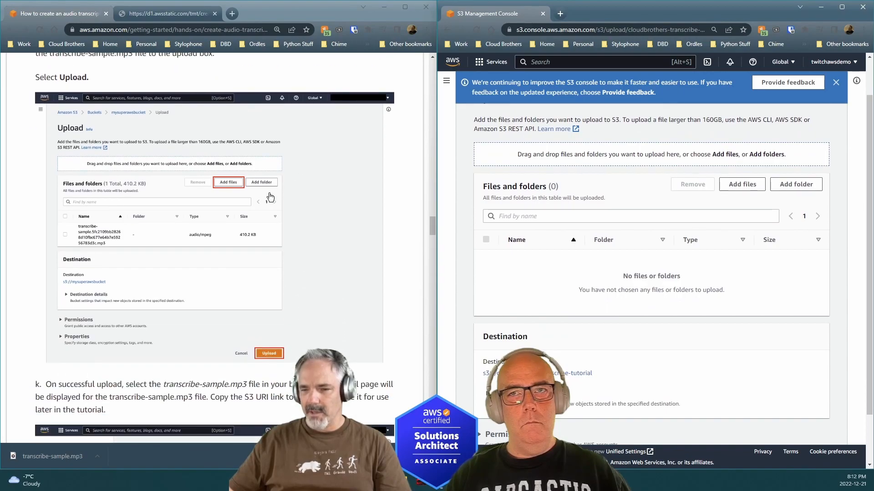
pyautogui.click(742, 184)
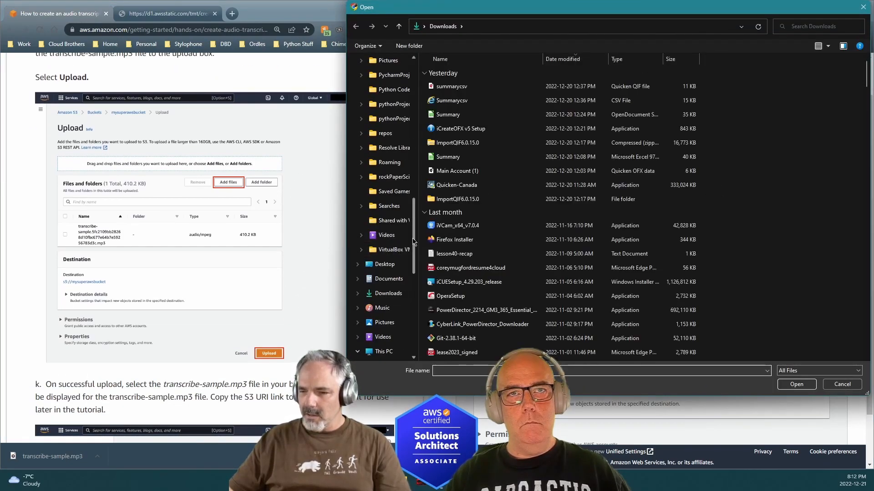
pyautogui.click(384, 264)
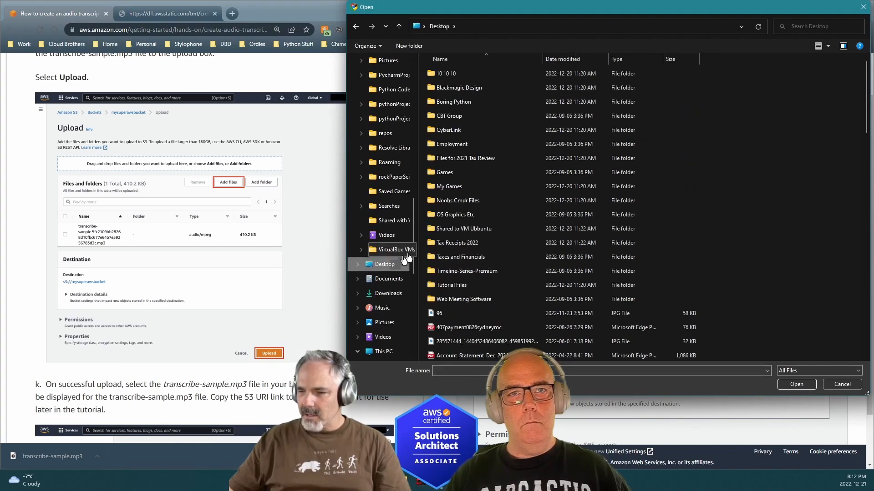
pyautogui.scroll(-15, 465, 227)
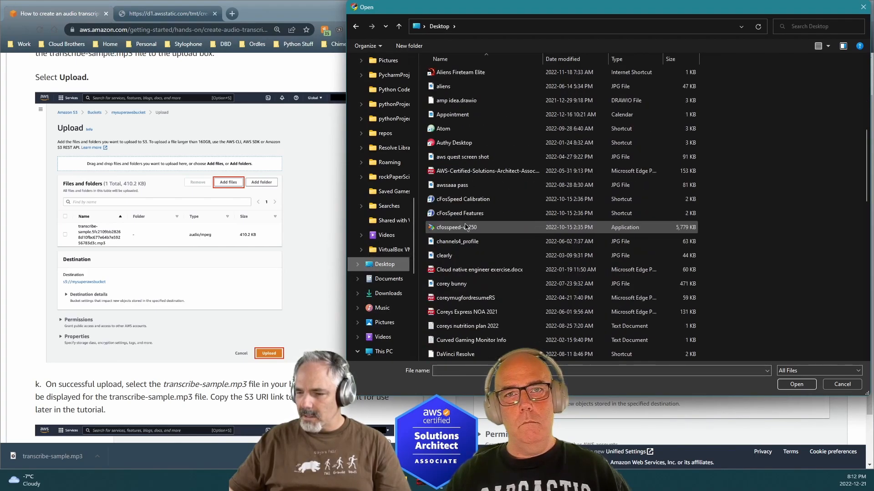
pyautogui.scroll(-4, 469, 227)
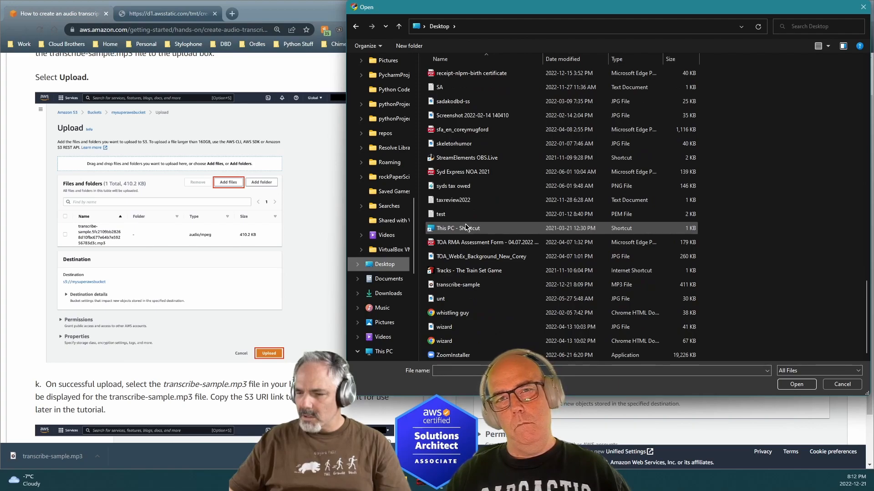
pyautogui.click(457, 285)
pyautogui.click(791, 386)
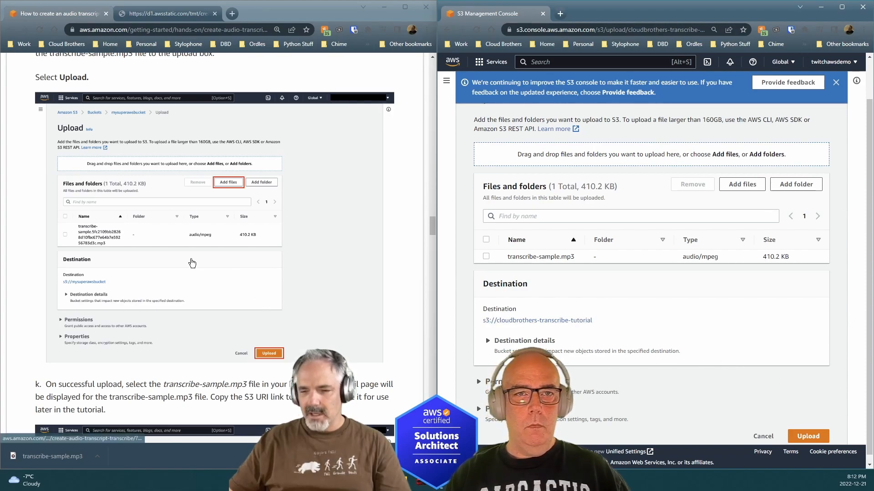
# Read step k of the tutorial and upload the added file to the cloudbrothers-transcribe-tutorial bucket with the default settings
pyautogui.scroll(-1, 193, 264)
pyautogui.scroll(-3, 194, 264)
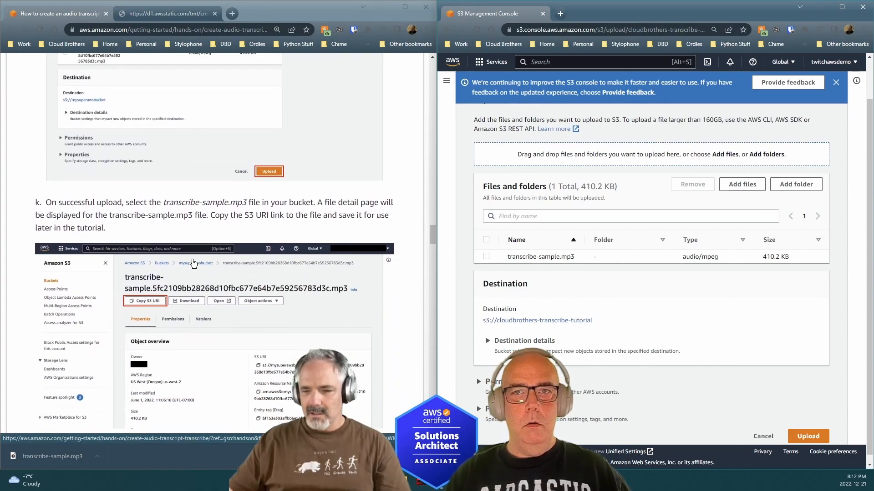
pyautogui.scroll(-1, 814, 437)
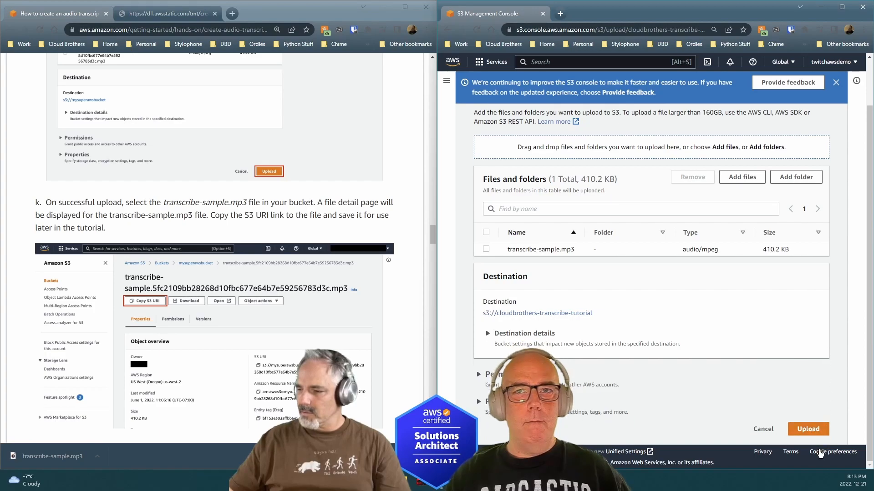
pyautogui.click(799, 429)
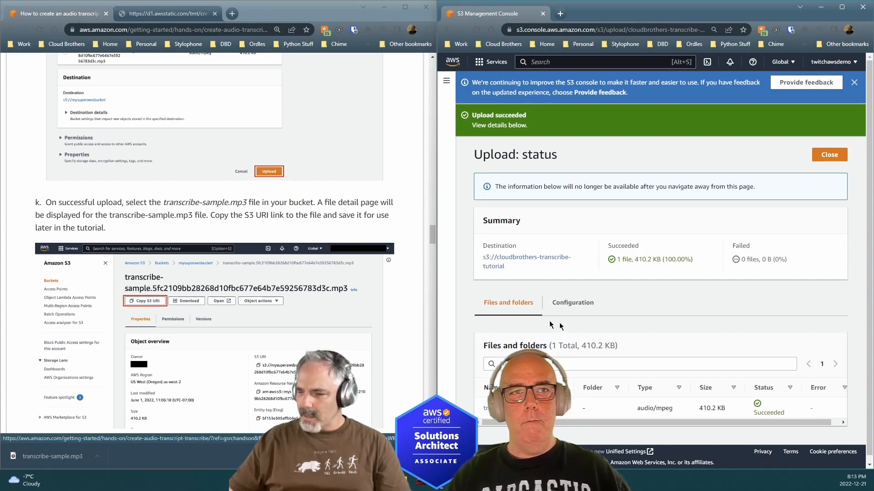
# Open the detail page of the uploaded transcribe-sample.mp3 and copy its S3 URI
pyautogui.scroll(-1, 568, 321)
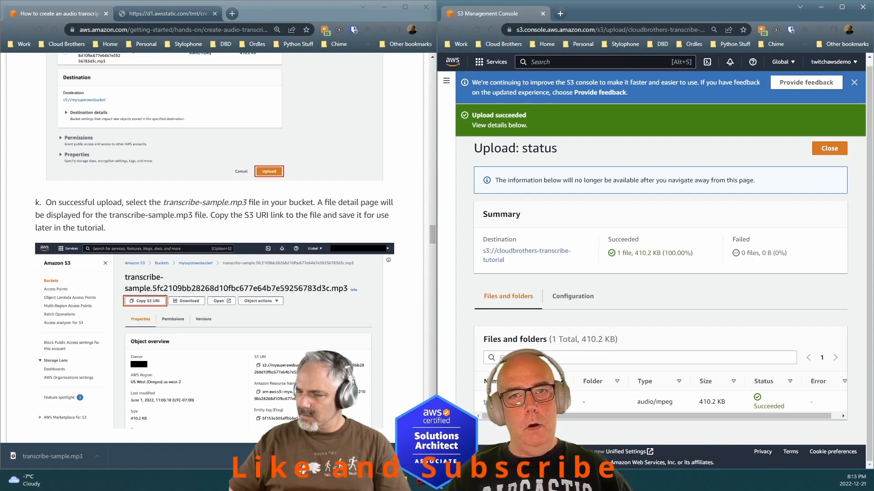
pyautogui.click(515, 403)
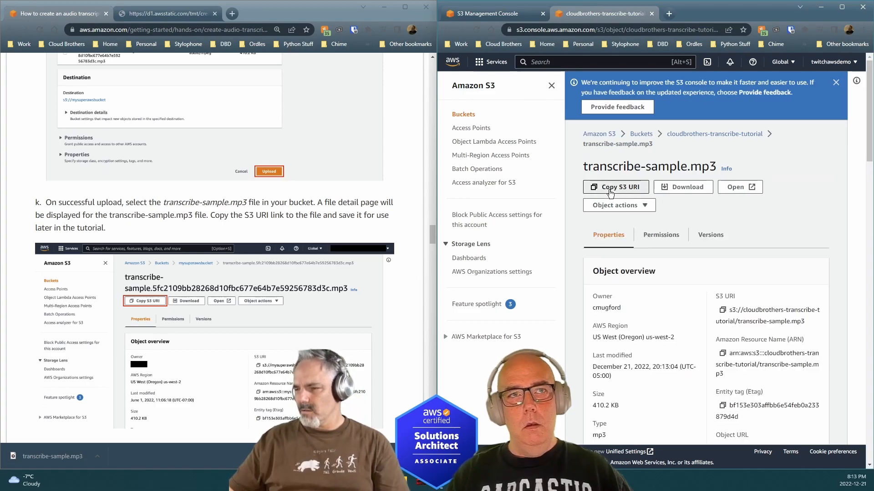
pyautogui.click(610, 191)
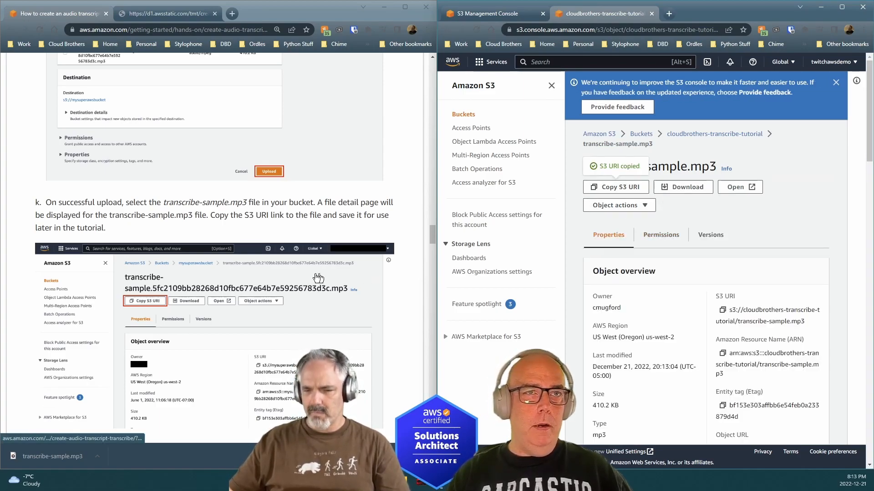
# Read to the start of Step 2, paste the copied S3 URI into a new Notepad document and move its window out of the way
pyautogui.scroll(-1, 324, 282)
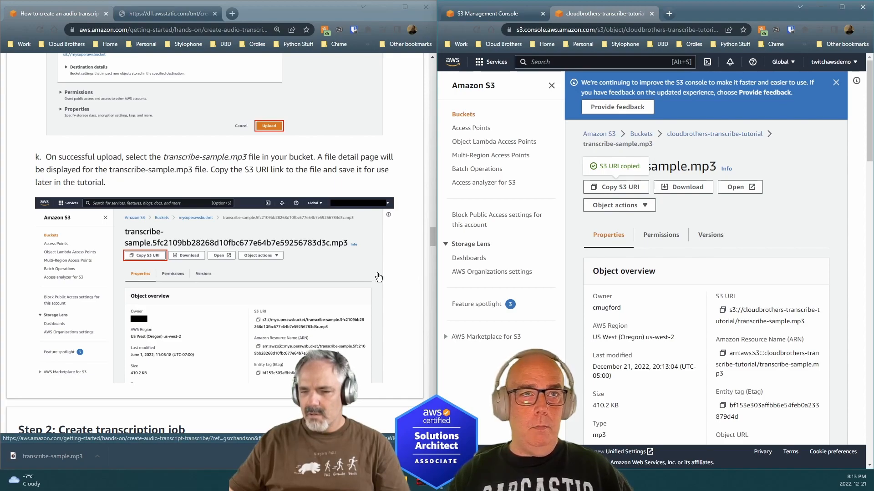
pyautogui.scroll(-2, 373, 277)
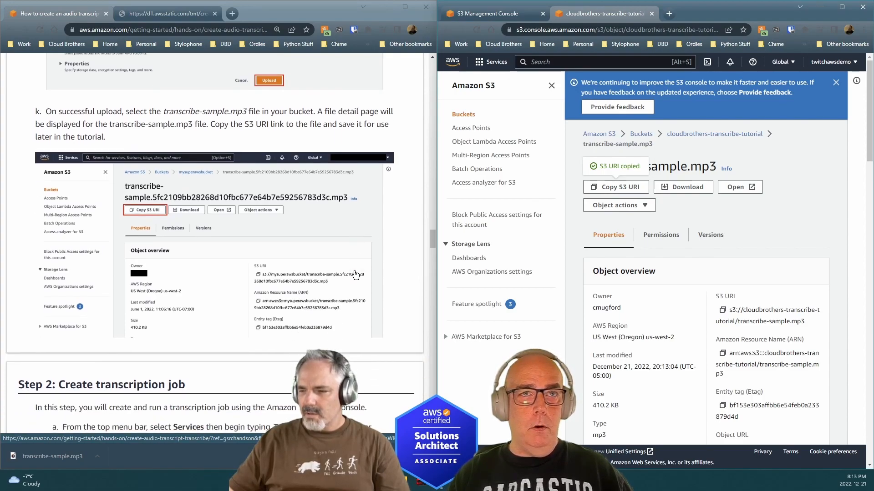
pyautogui.scroll(-2, 357, 276)
pyautogui.scroll(1, 355, 272)
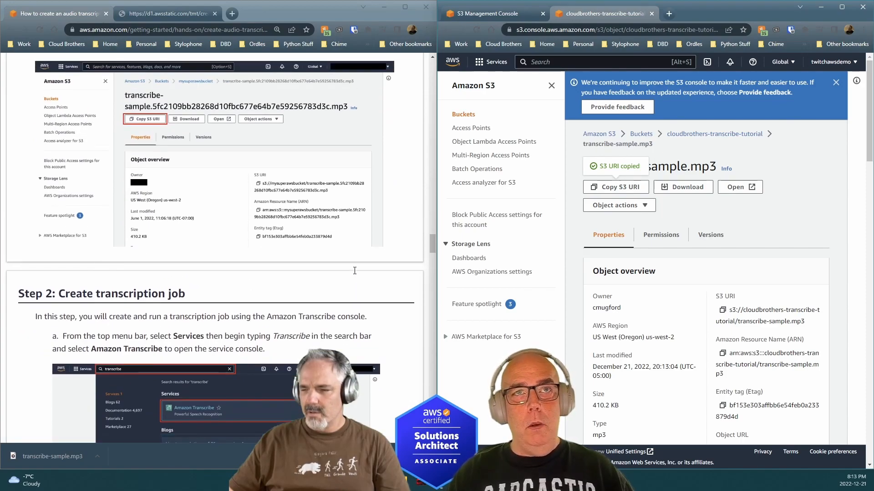
pyautogui.scroll(2, 355, 270)
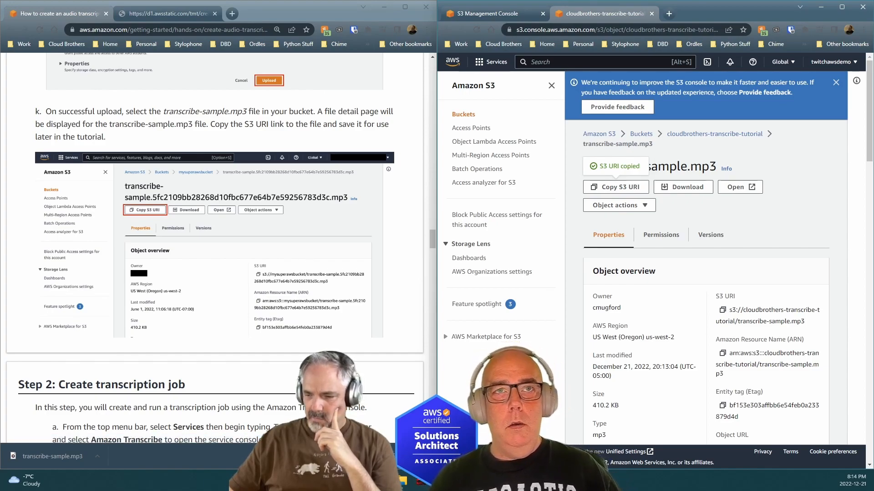
pyautogui.press('super')
pyautogui.write('notepad')
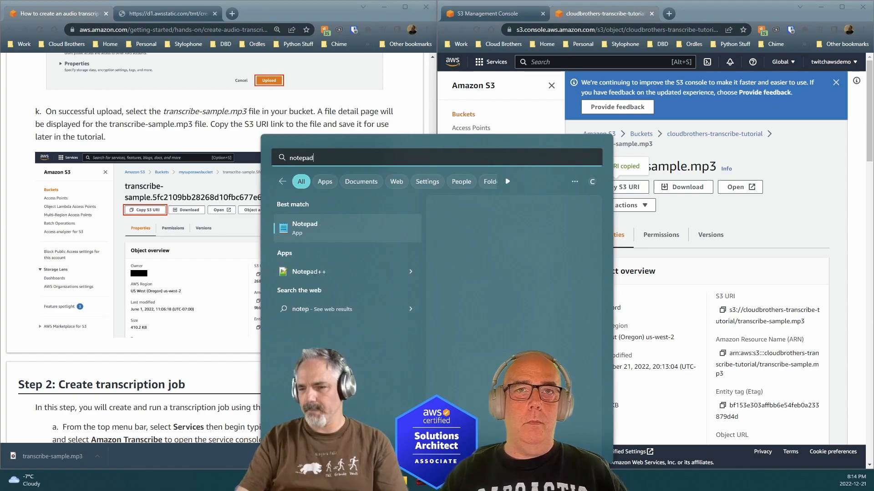
pyautogui.press('Return')
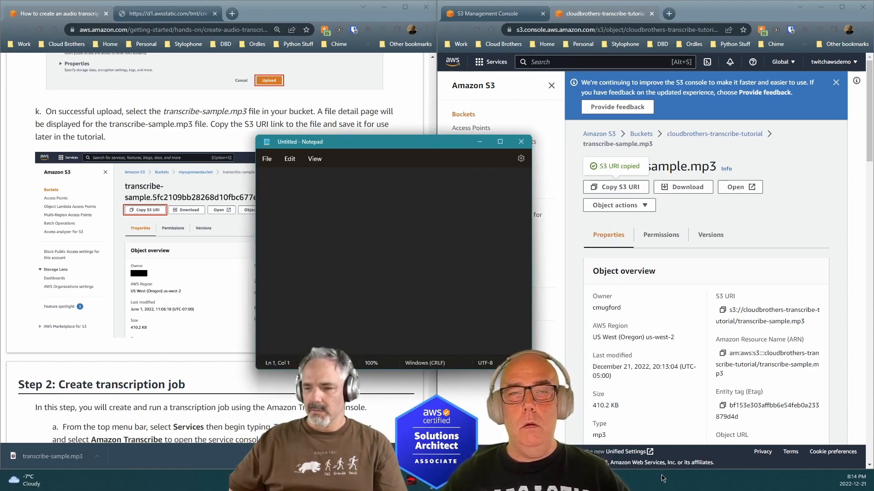
pyautogui.hotkey('ctrl', 'v')
pyautogui.moveTo(380, 145); pyautogui.dragTo(439, 1)
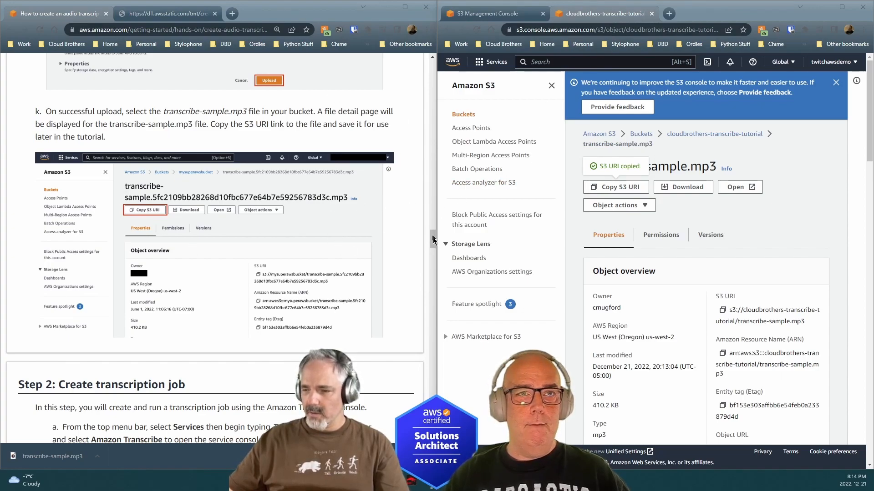
# Follow Step 2a of the tutorial by searching the AWS services for Transc and opening the Amazon Transcribe console
pyautogui.moveTo(432, 246); pyautogui.dragTo(429, 259)
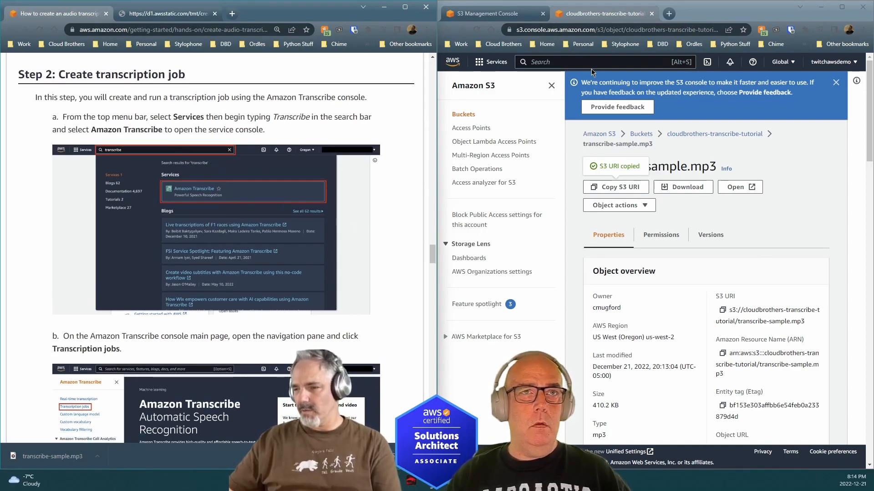
pyautogui.click(558, 60)
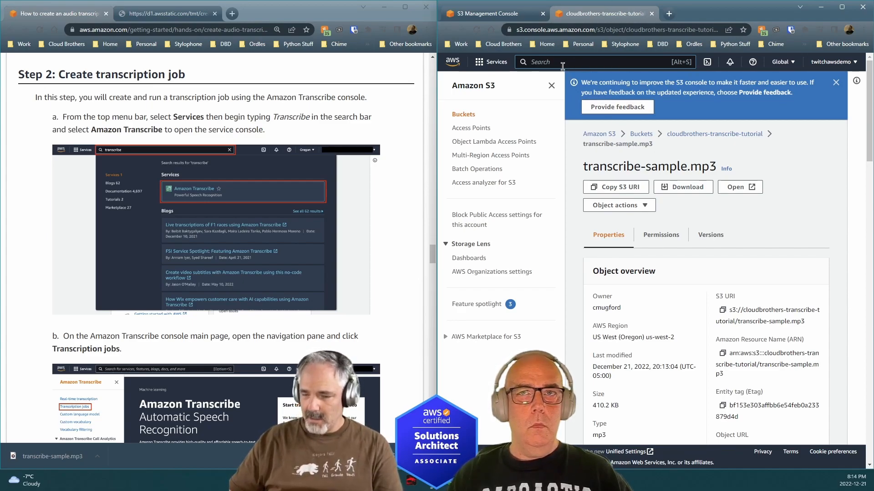
pyautogui.write('Transcode')
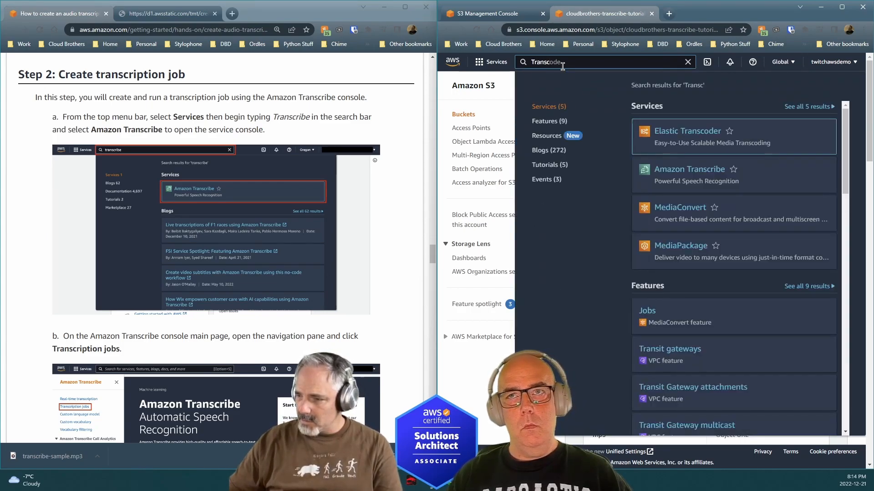
pyautogui.click(674, 175)
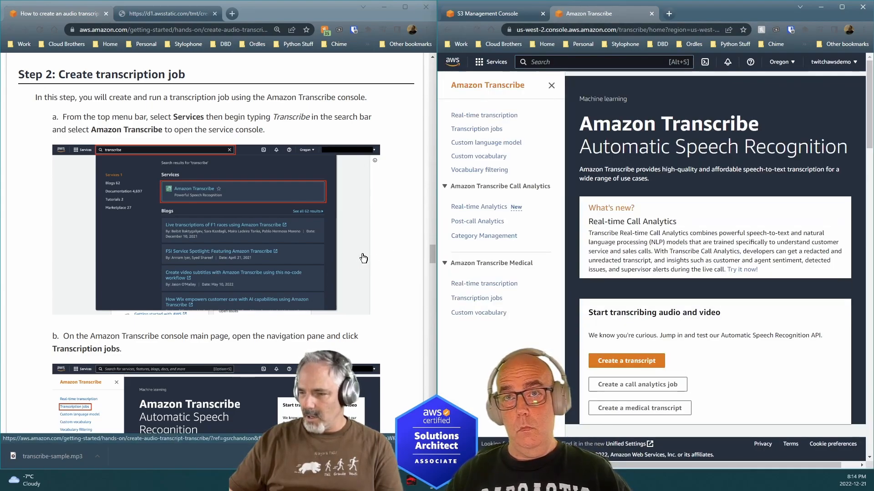
# Follow steps b and c to start a new job from the Transcription jobs page, and read the job settings in step d
pyautogui.scroll(-5, 363, 261)
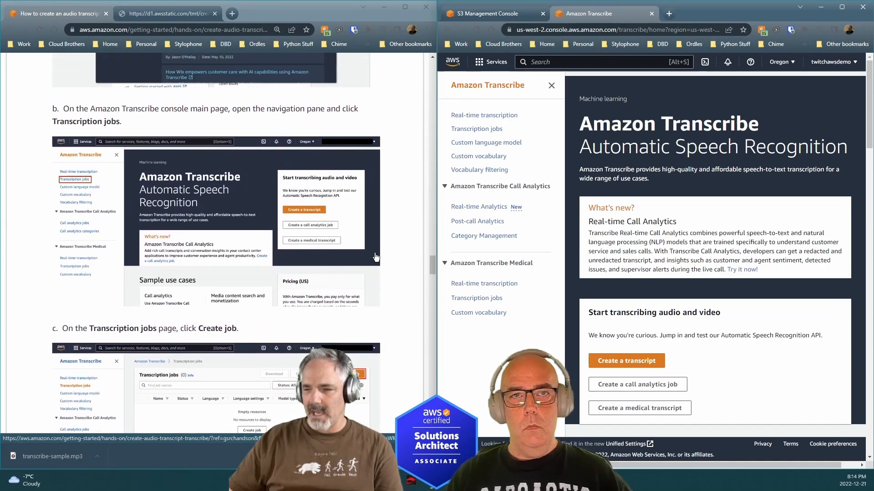
pyautogui.click(470, 132)
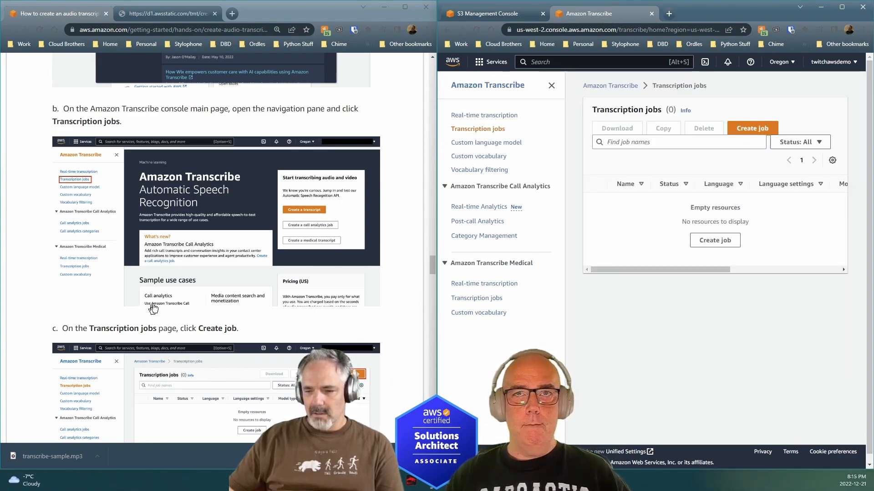
pyautogui.scroll(-5, 150, 309)
pyautogui.scroll(-1, 155, 309)
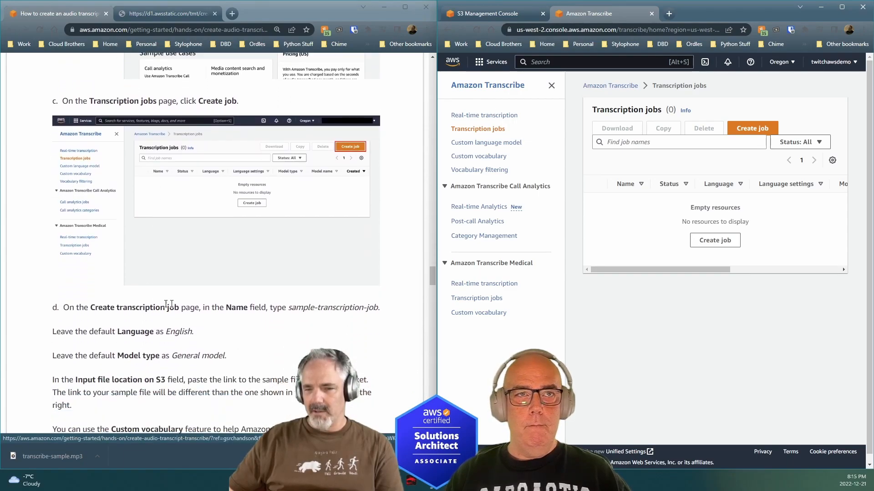
pyautogui.click(750, 131)
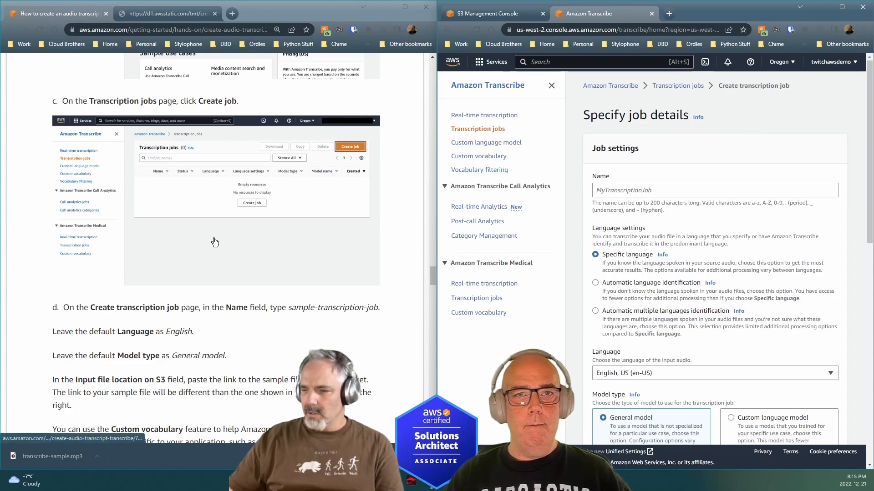
pyautogui.scroll(-4, 254, 250)
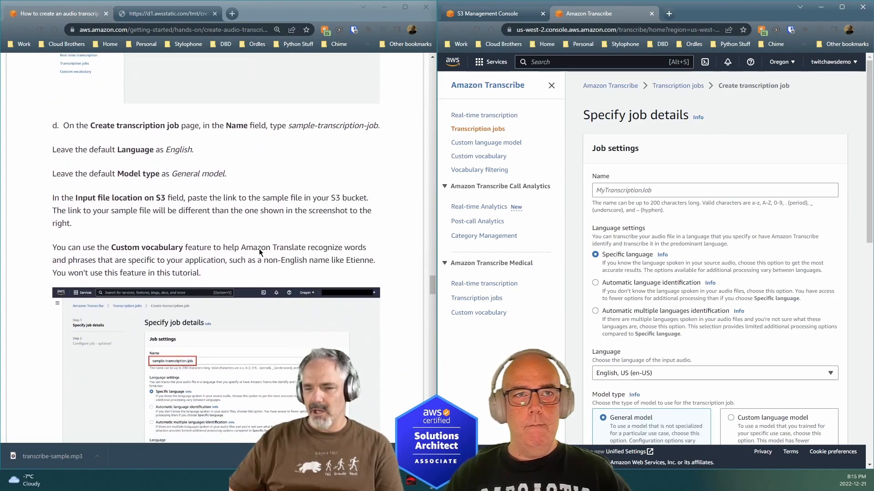
pyautogui.scroll(-1, 258, 249)
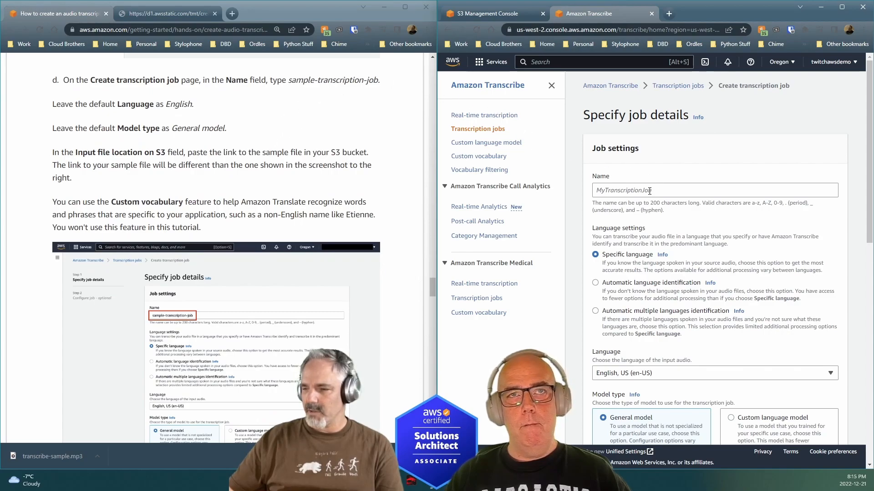
# Name the transcription job sample-transcription-job and check the default English, US language and General model settings
pyautogui.moveTo(289, 80); pyautogui.dragTo(378, 75)
pyautogui.hotkey('ctrl', 'c')
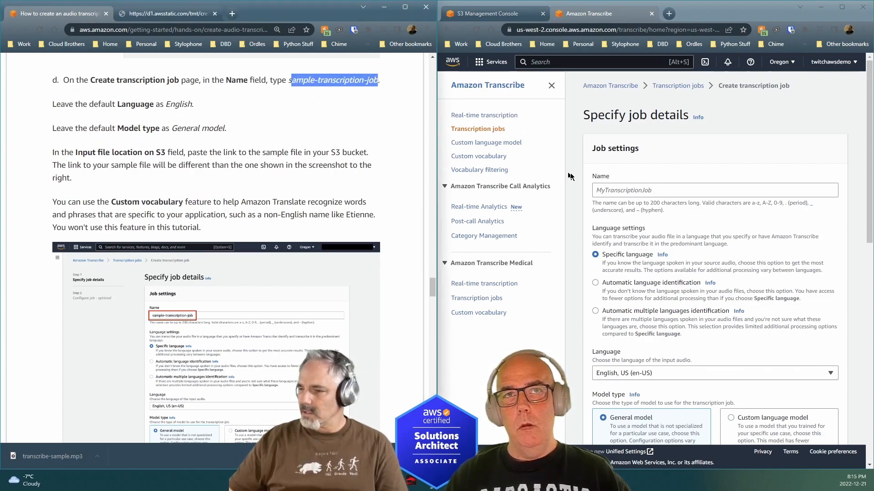
pyautogui.click(624, 189)
pyautogui.hotkey('ctrl', 'v')
pyautogui.press('Home')
pyautogui.write('s')
pyautogui.click(173, 135)
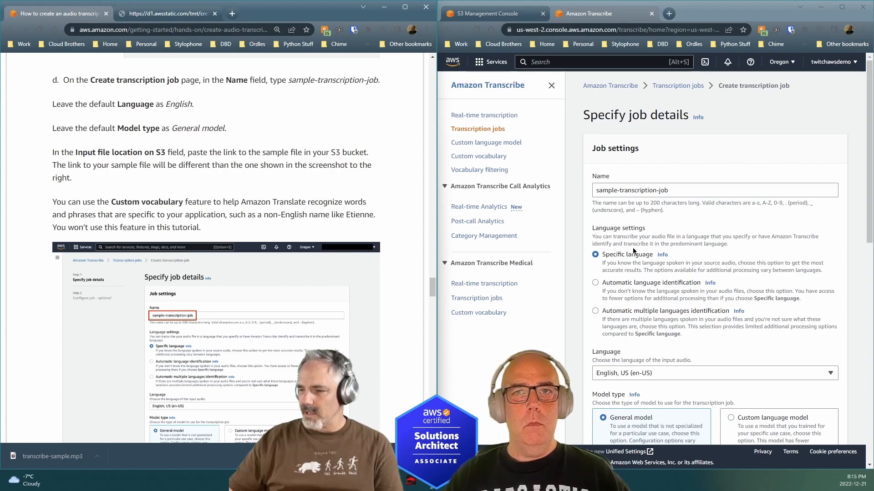
pyautogui.scroll(-3, 657, 303)
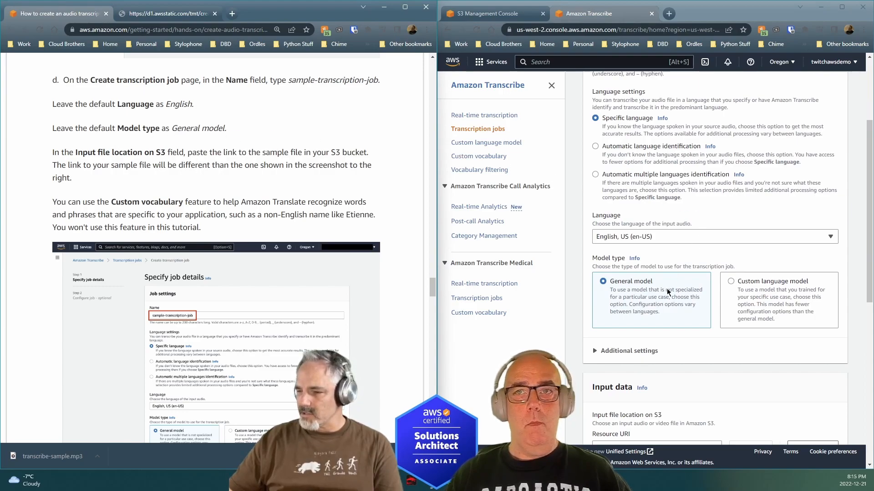
pyautogui.scroll(-4, 594, 260)
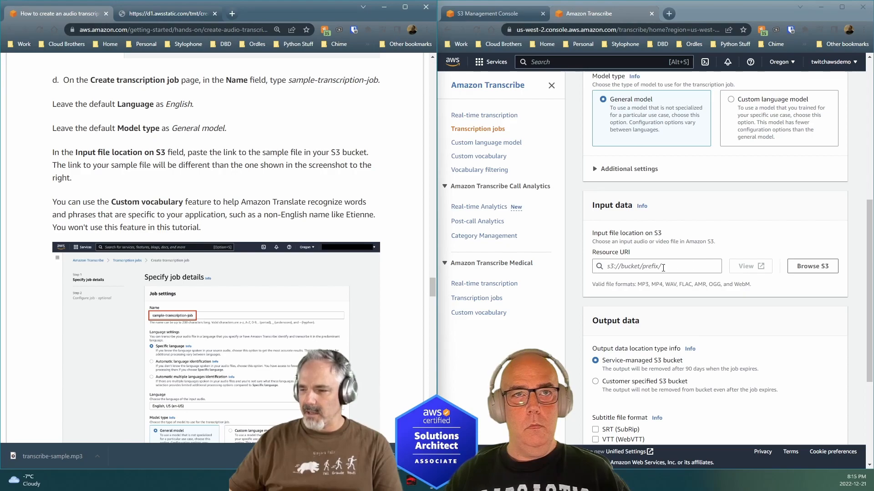
pyautogui.click(663, 268)
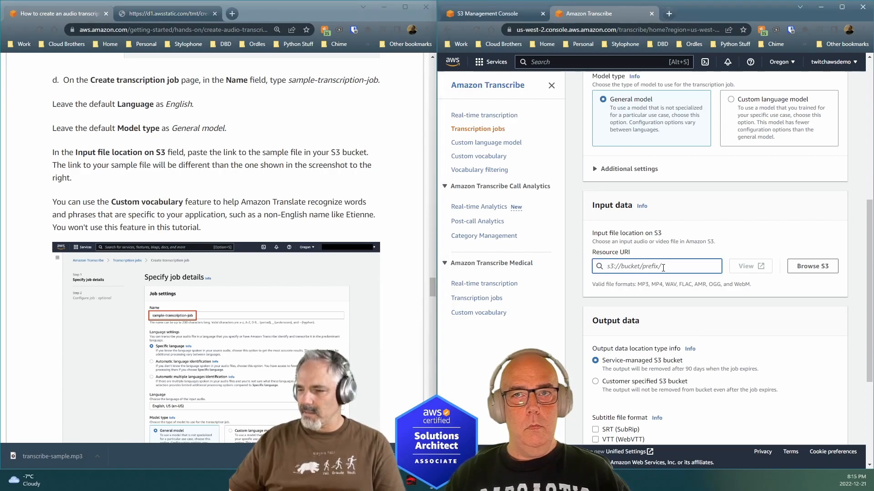
pyautogui.hotkey('ctrl', 'v')
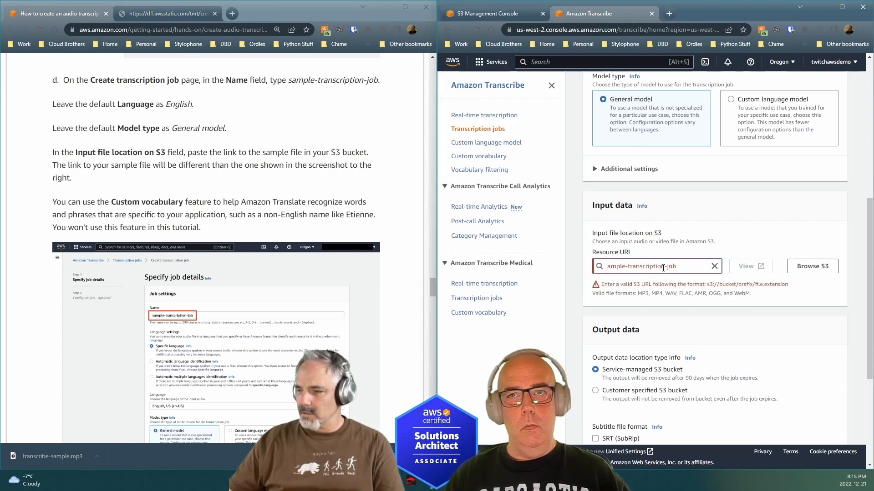
pyautogui.hotkey('ctrl', 'a')
pyautogui.press('BackSpace')
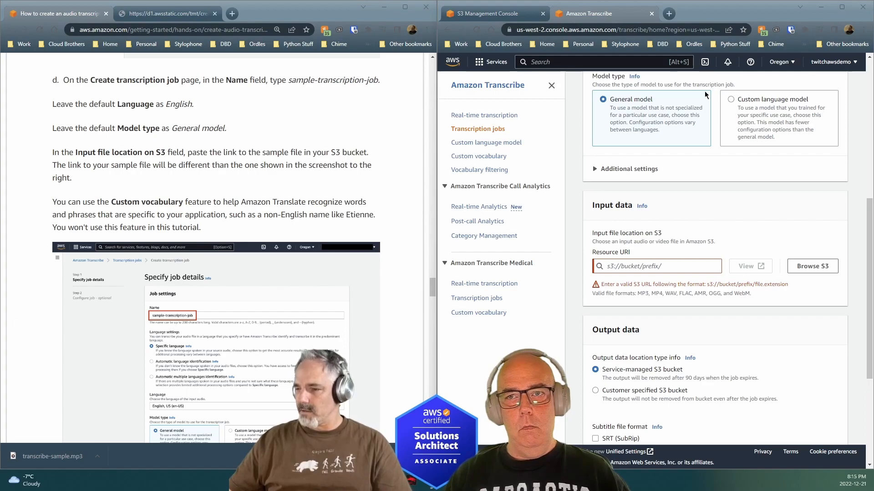
# Enter the S3 URI of transcribe-sample.mp3 as the input file location and check its full path
pyautogui.click(620, 264)
pyautogui.hotkey('ctrl', 'v')
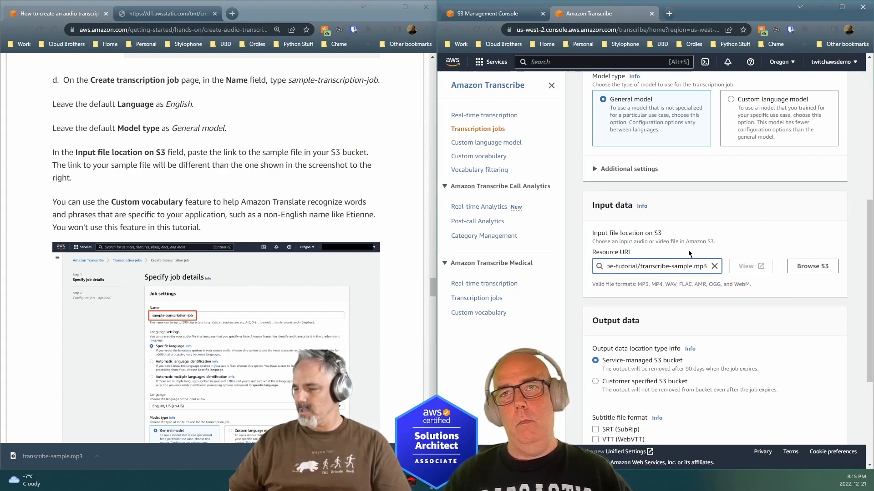
pyautogui.tripleClick(628, 264)
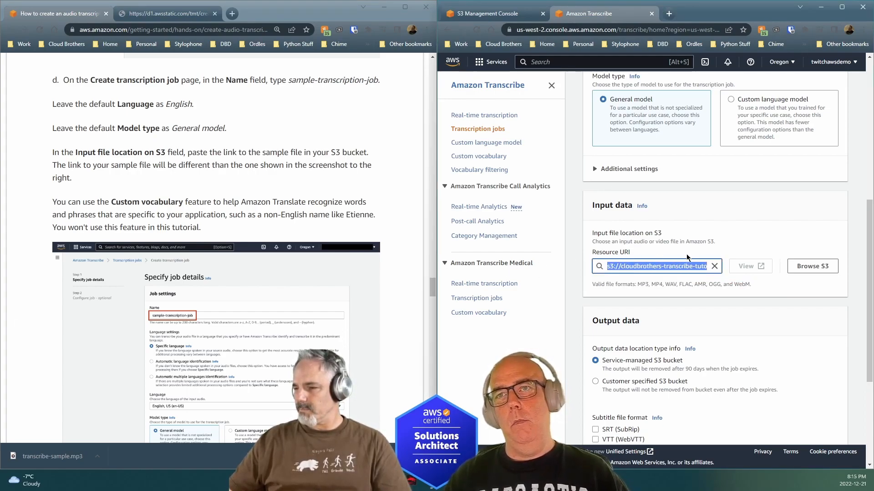
pyautogui.click(665, 268)
pyautogui.moveTo(666, 267); pyautogui.dragTo(786, 268)
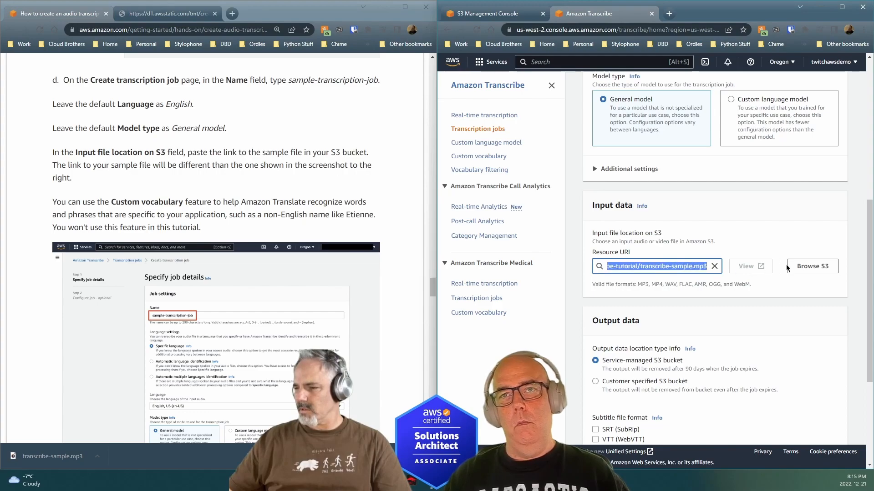
pyautogui.click(779, 231)
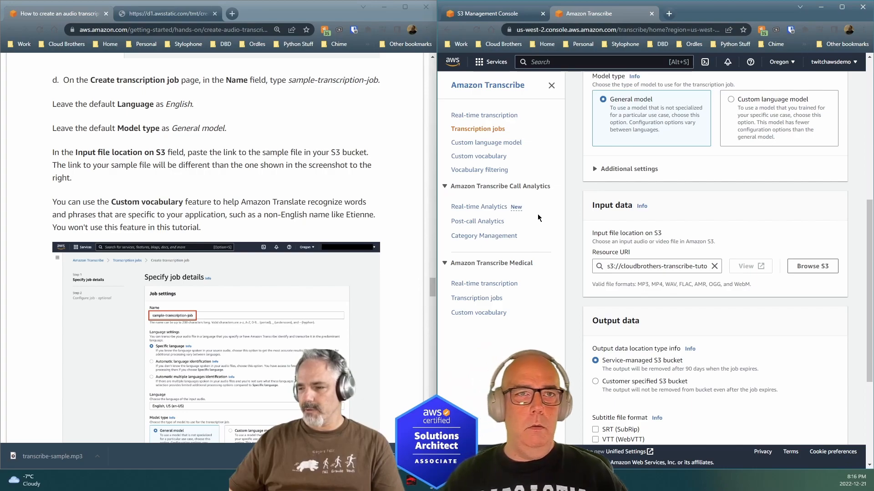
# Read tutorial step e, keep the Service-managed S3 bucket output without subtitle formats, and continue to the Configure job page
pyautogui.scroll(-1, 323, 233)
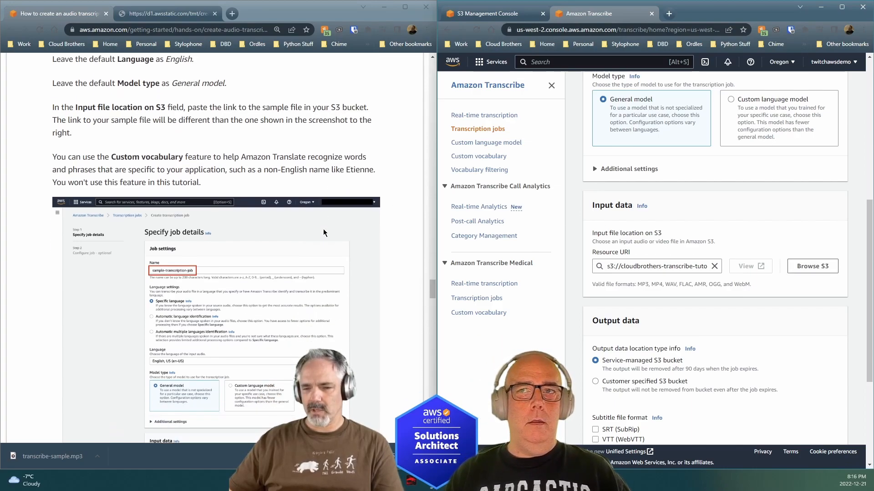
pyautogui.scroll(-1, 323, 229)
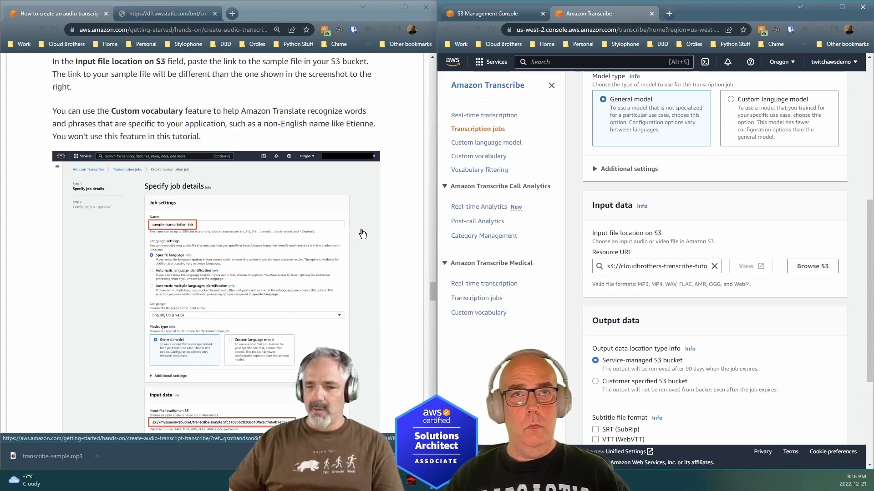
pyautogui.scroll(-2, 711, 299)
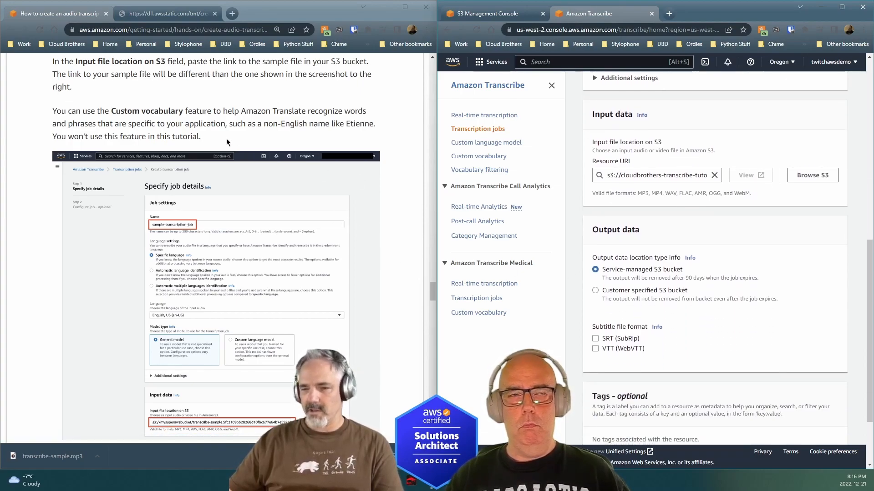
pyautogui.scroll(-1, 273, 170)
pyautogui.scroll(-3, 273, 169)
pyautogui.scroll(-3, 323, 182)
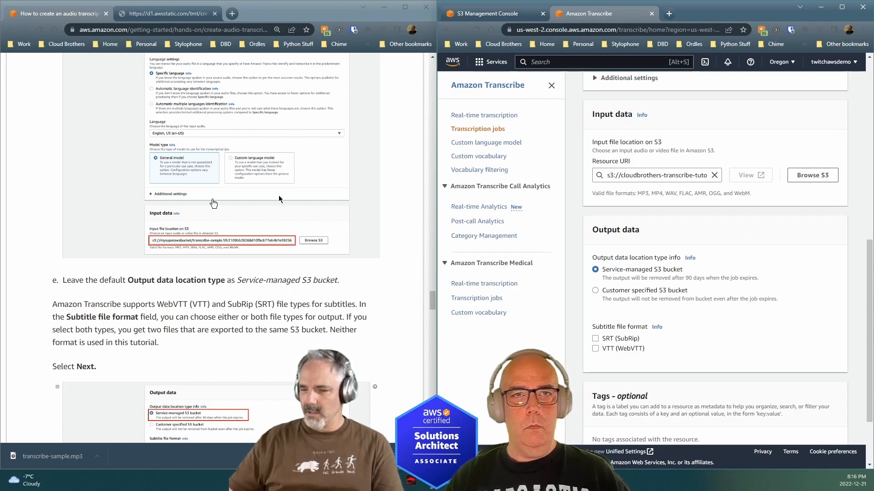
pyautogui.scroll(-2, 158, 293)
pyautogui.scroll(-2, 158, 293)
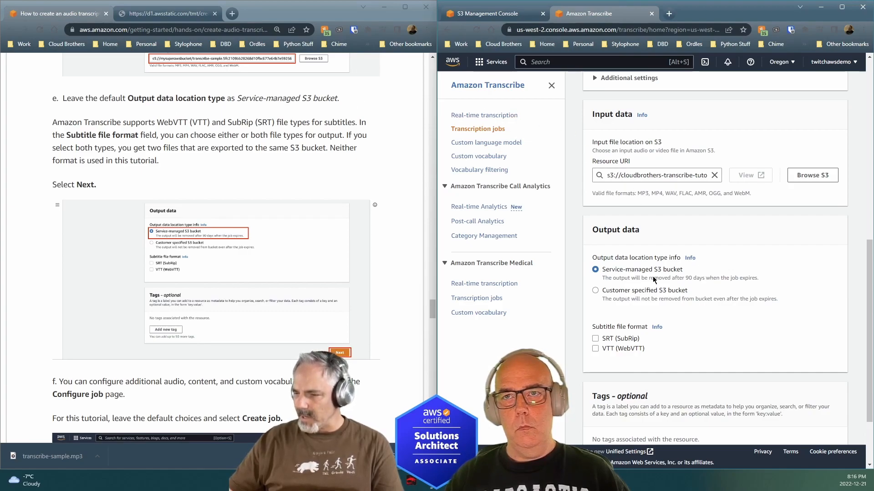
pyautogui.scroll(-2, 654, 279)
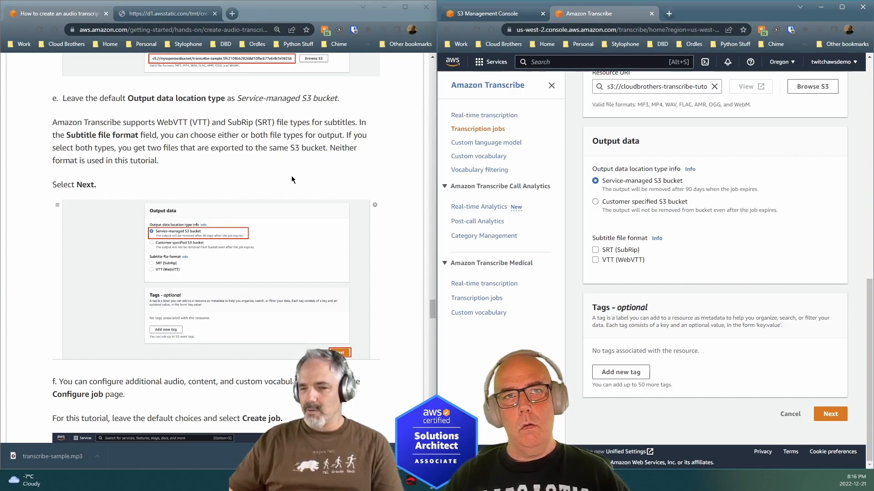
pyautogui.click(824, 416)
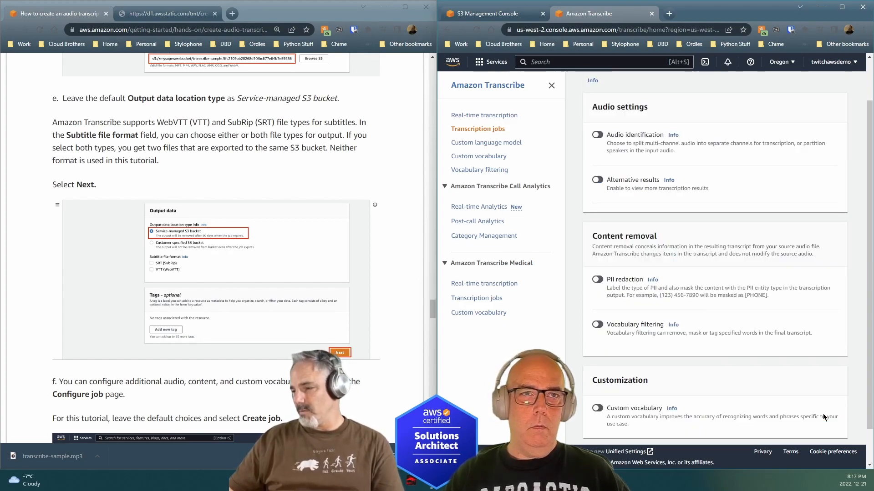
# Read tutorial step f and create the transcription job with all optional audio, content removal and customization settings left at their defaults
pyautogui.scroll(-5, 326, 310)
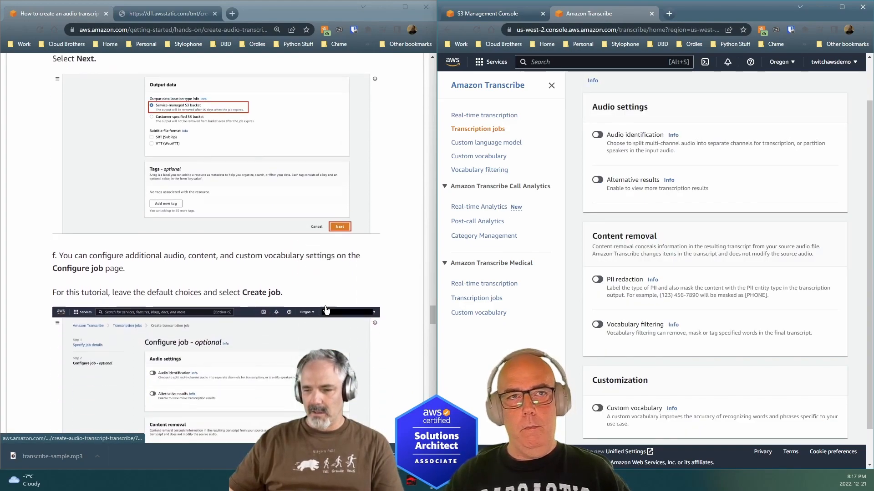
pyautogui.scroll(-1, 326, 310)
pyautogui.scroll(1, 325, 310)
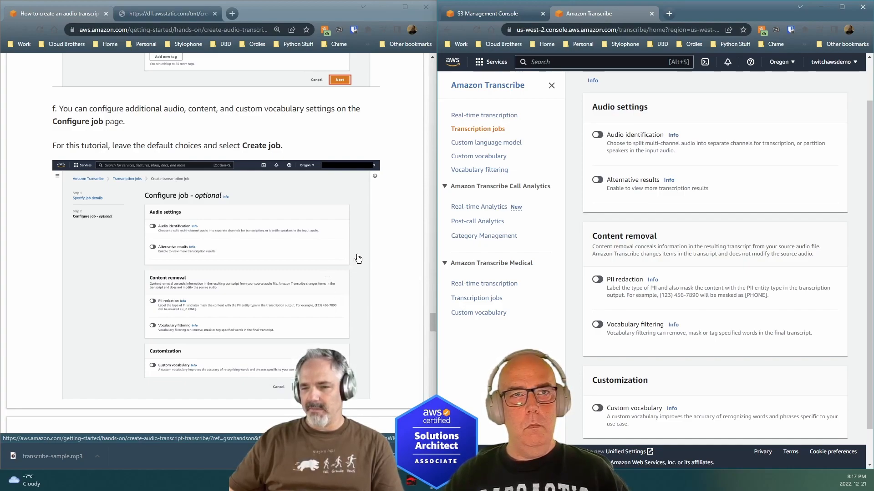
pyautogui.scroll(-5, 358, 258)
pyautogui.scroll(-1, 723, 287)
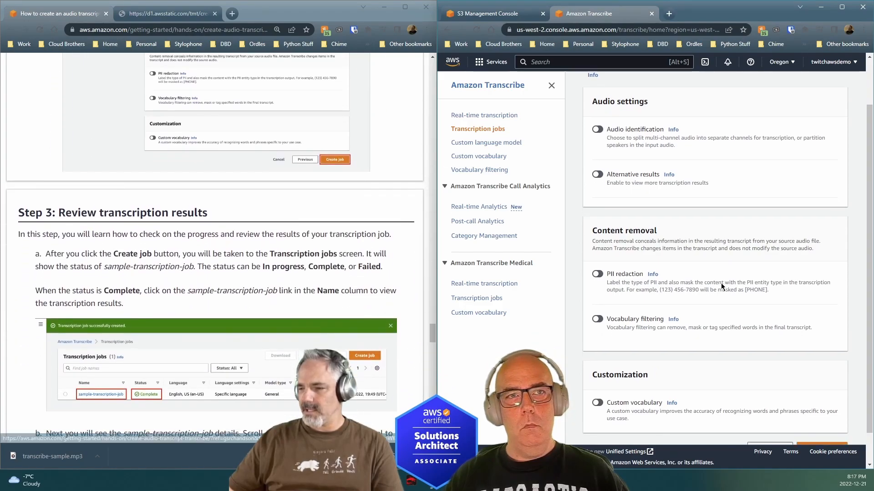
pyautogui.scroll(-1, 722, 286)
pyautogui.click(834, 414)
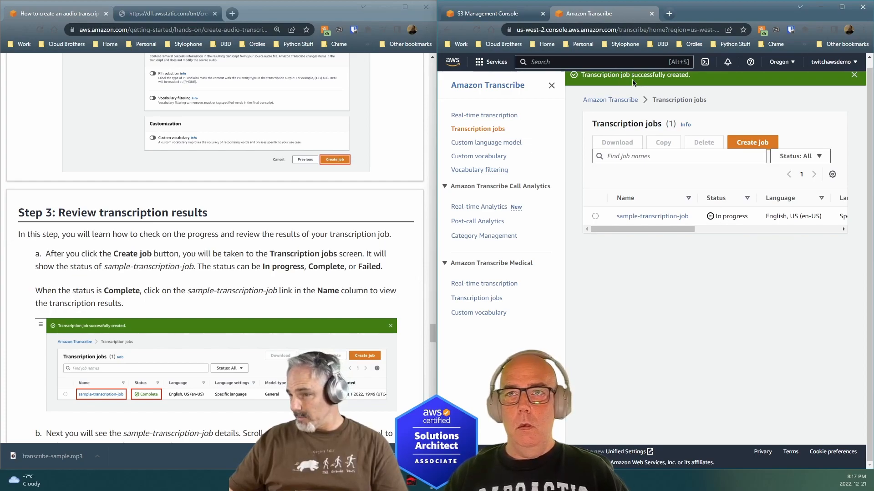
# Follow Step 3 of the tutorial by waiting for the job's Complete status and opening the details of sample-transcription-job
pyautogui.moveTo(693, 228); pyautogui.dragTo(656, 228)
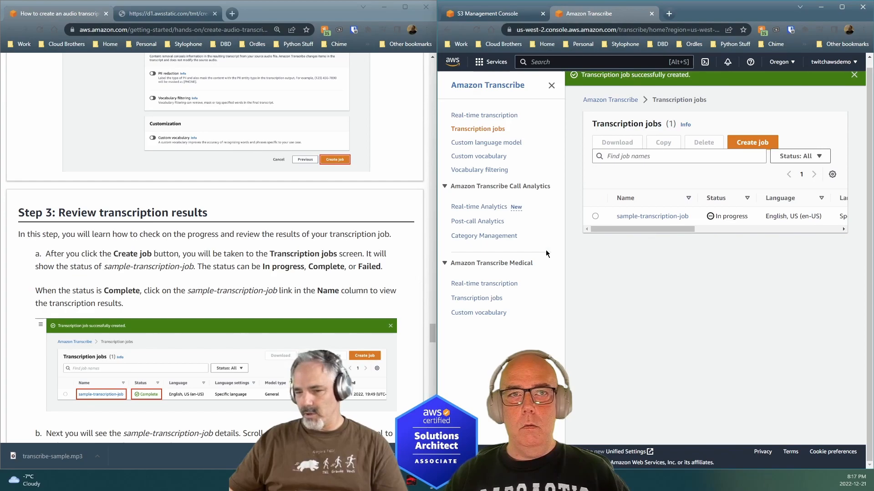
pyautogui.scroll(-2, 255, 232)
pyautogui.scroll(-1, 61, 156)
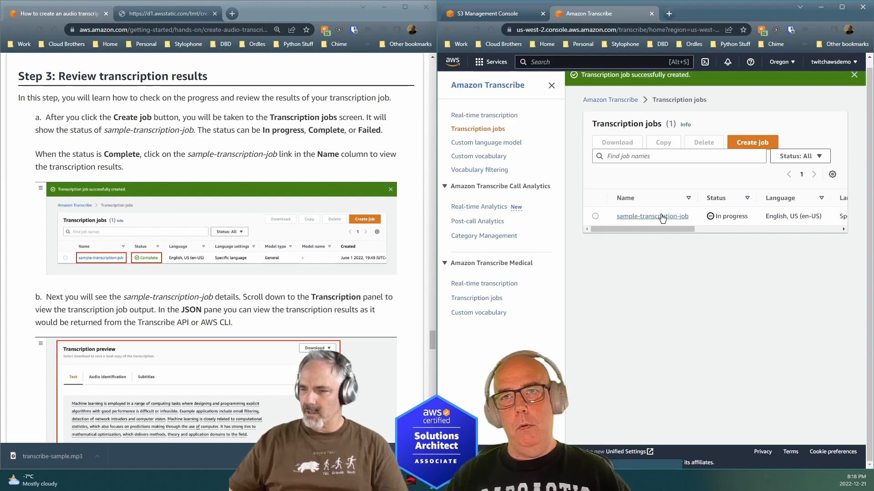
pyautogui.moveTo(677, 230); pyautogui.dragTo(635, 244)
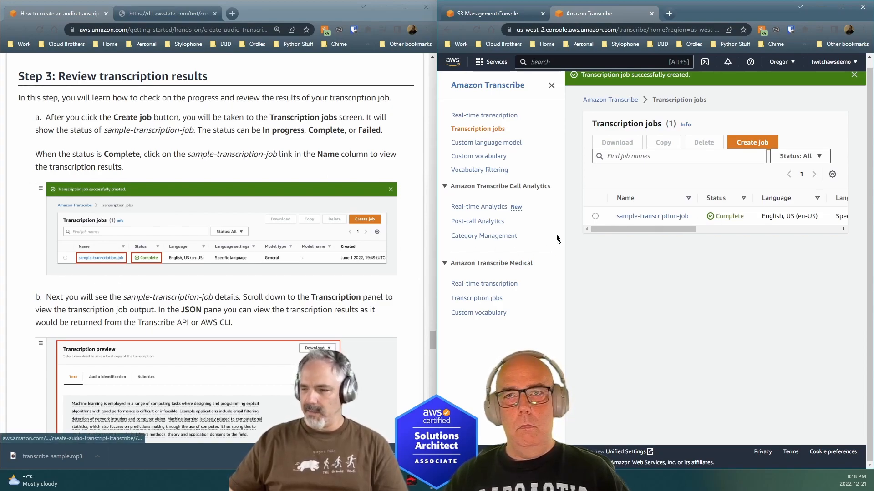
pyautogui.scroll(-5, 208, 301)
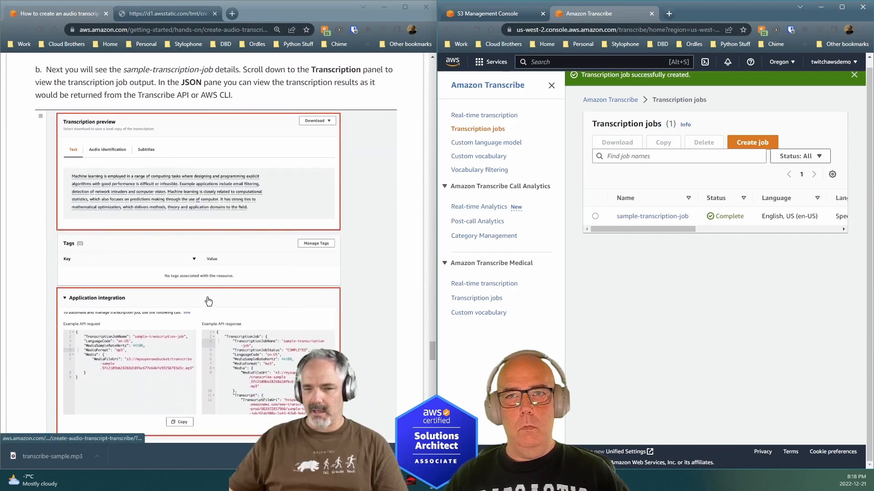
pyautogui.scroll(1, 208, 301)
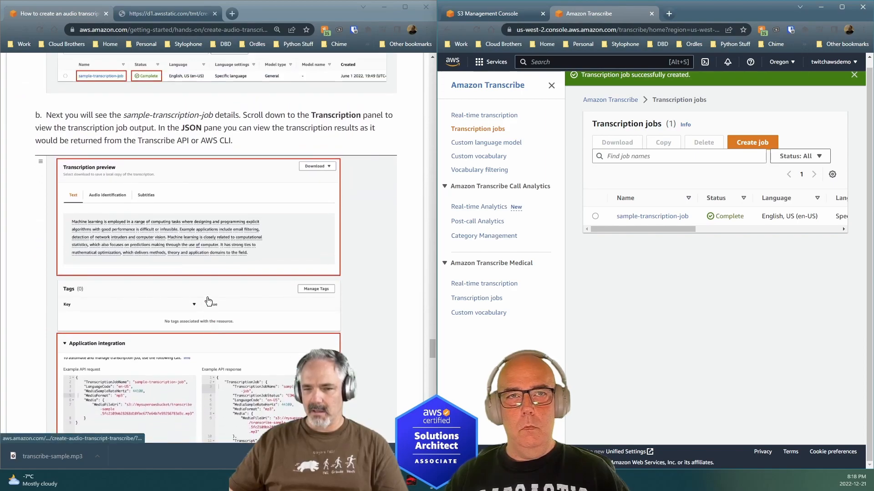
pyautogui.click(663, 217)
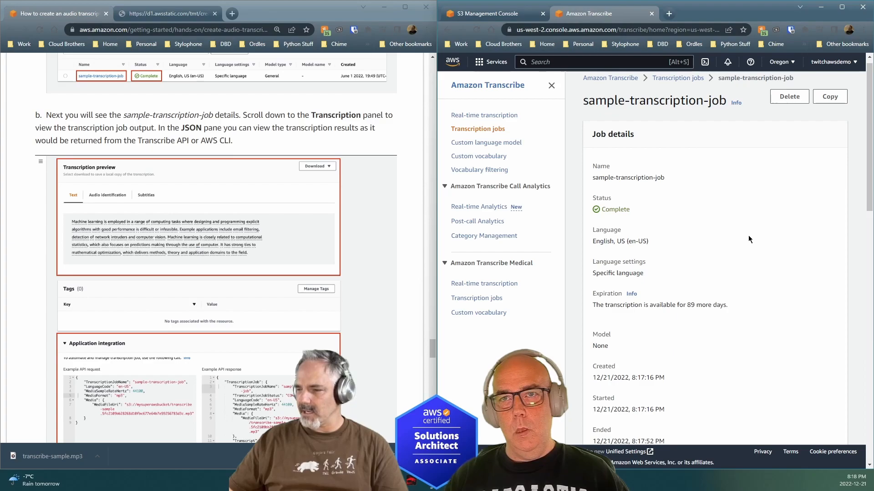
# Review the job details and the text transcript in the Transcription preview
pyautogui.scroll(-10, 744, 235)
pyautogui.scroll(-1, 745, 233)
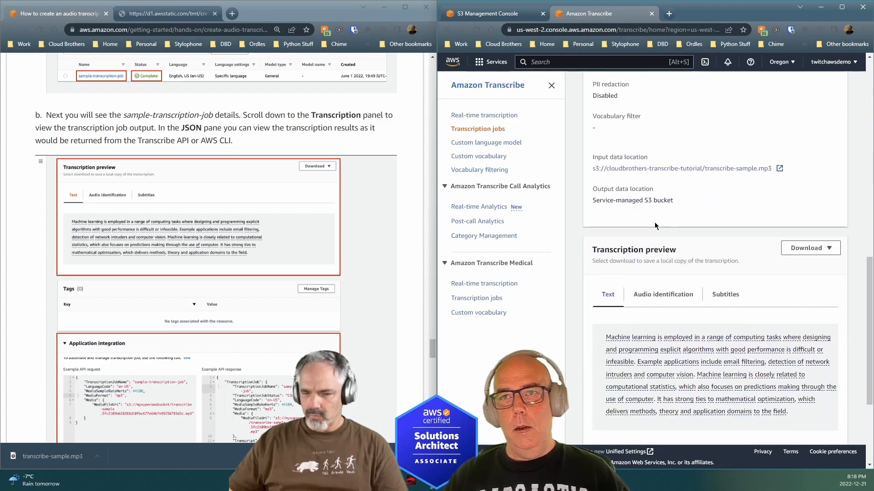
pyautogui.scroll(-3, 654, 223)
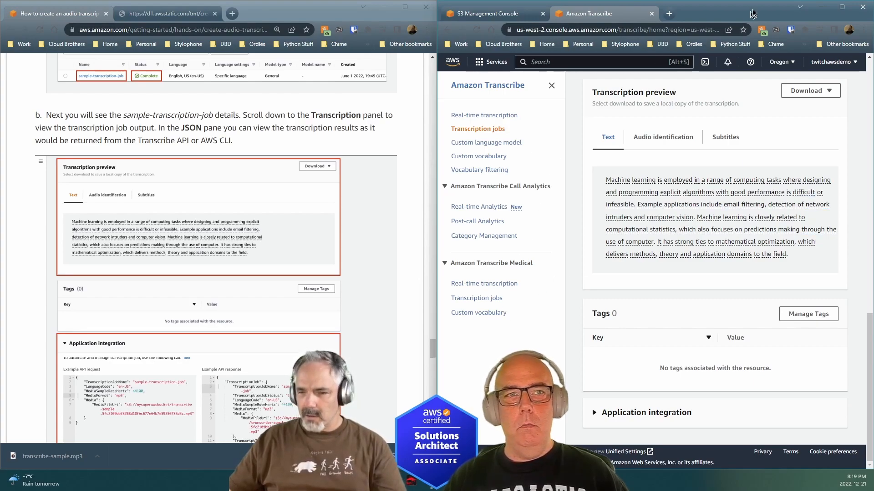
pyautogui.click(385, 8)
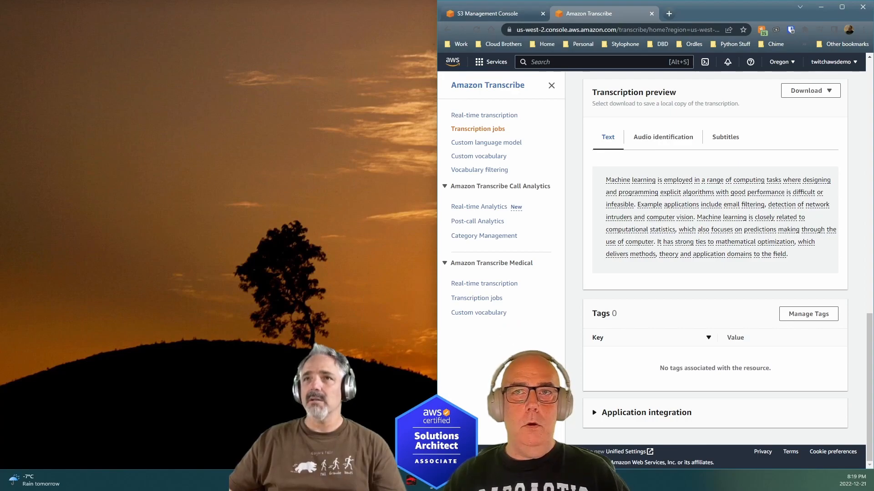
pyautogui.moveTo(571, 481)
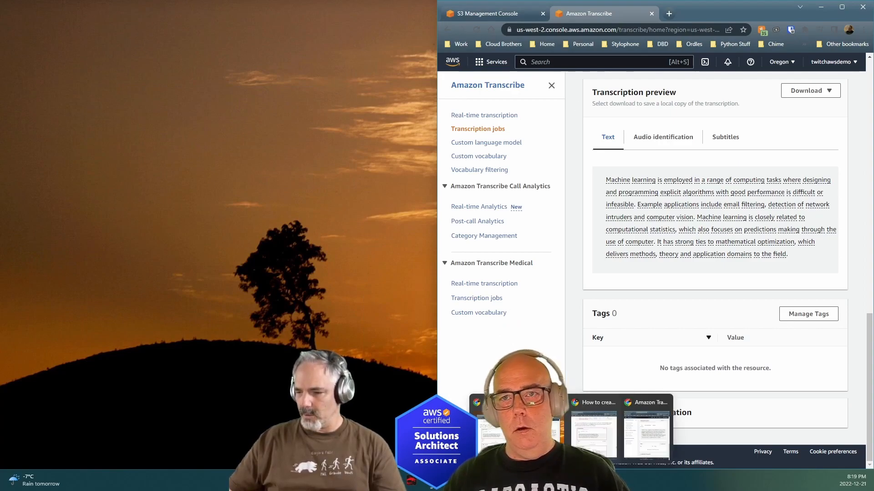
pyautogui.click(591, 436)
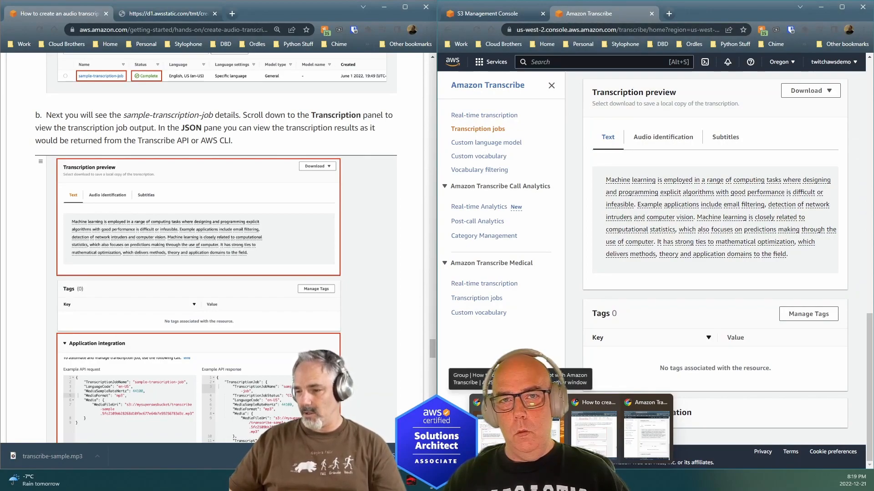
# Look at the tutorial's enlarged Step 3b screenshot, close it and read on to Step 4: Clean up
pyautogui.click(352, 264)
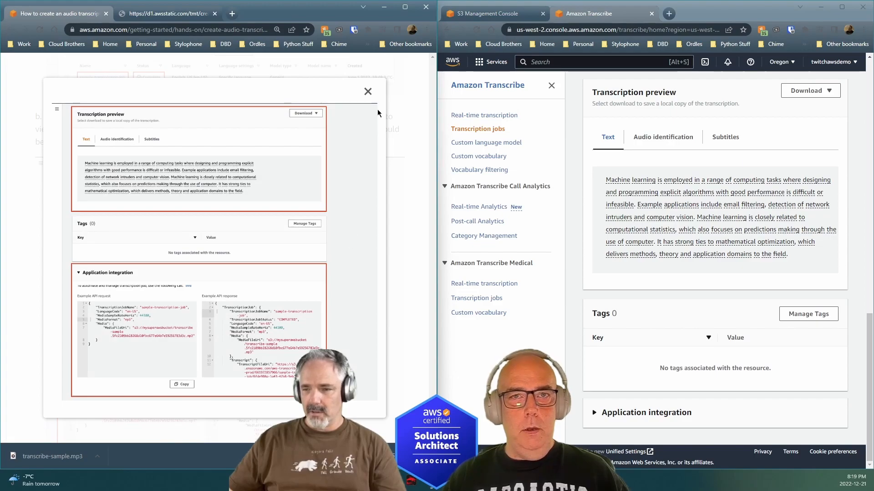
pyautogui.click(367, 91)
pyautogui.scroll(-5, 379, 243)
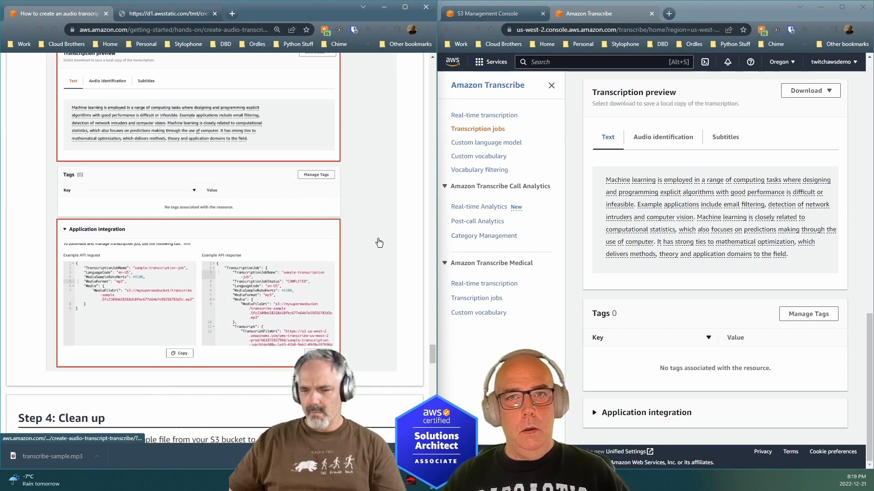
# Expand the job's Application integration section and examine the example API request
pyautogui.scroll(-1, 379, 243)
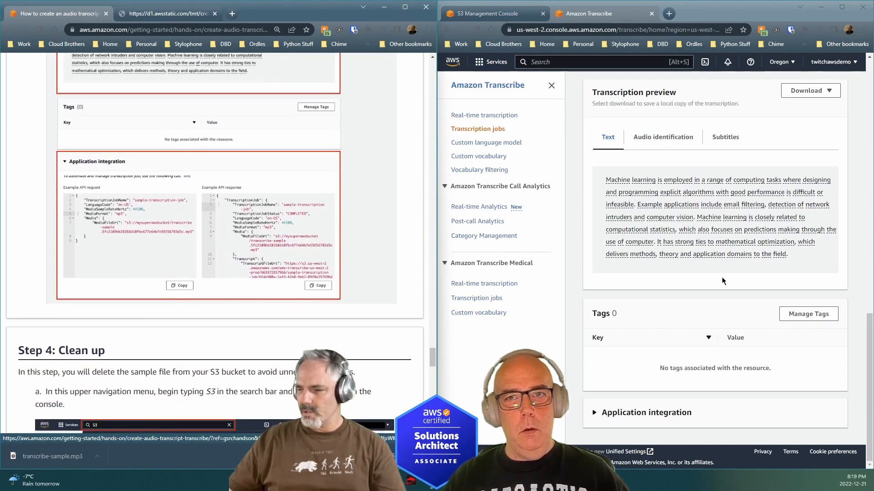
pyautogui.click(602, 413)
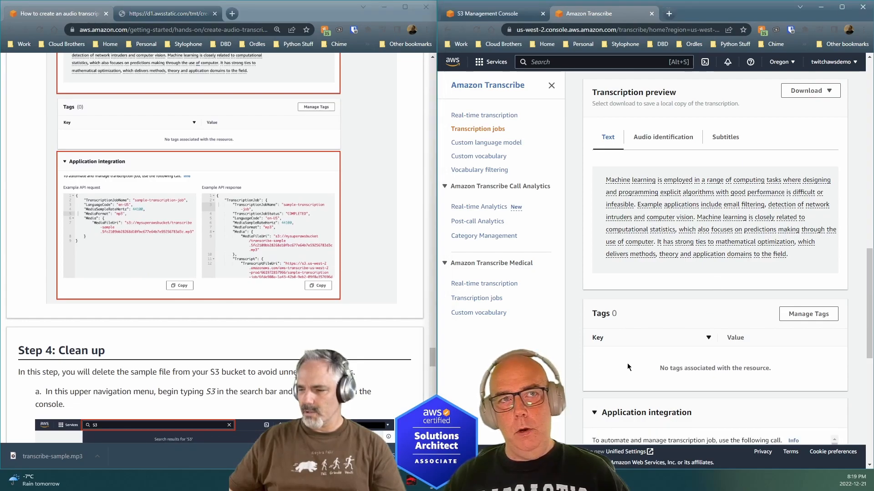
pyautogui.scroll(-5, 622, 373)
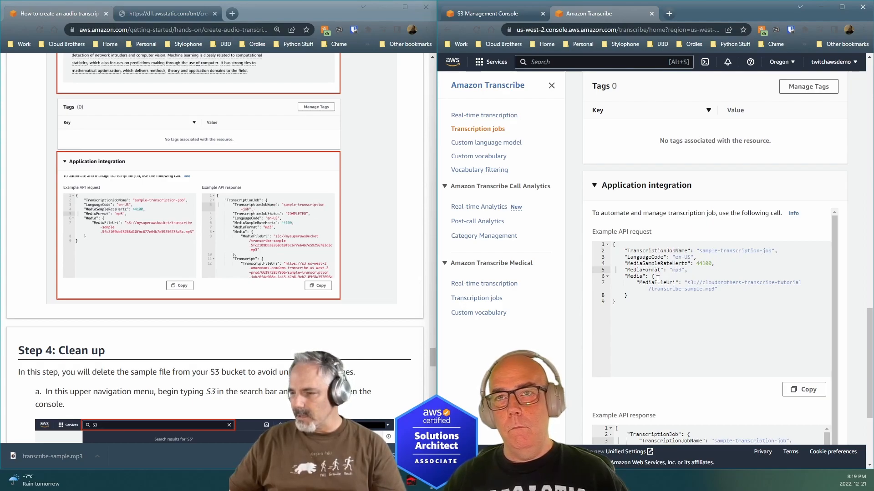
pyautogui.scroll(-2, 290, 258)
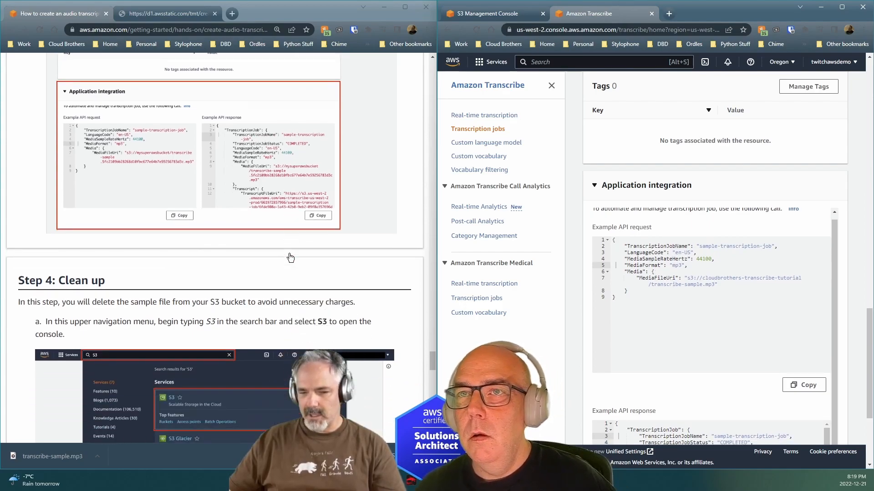
# Read tutorial step 4a and open the S3 console by searching the AWS services for S3
pyautogui.scroll(-3, 290, 258)
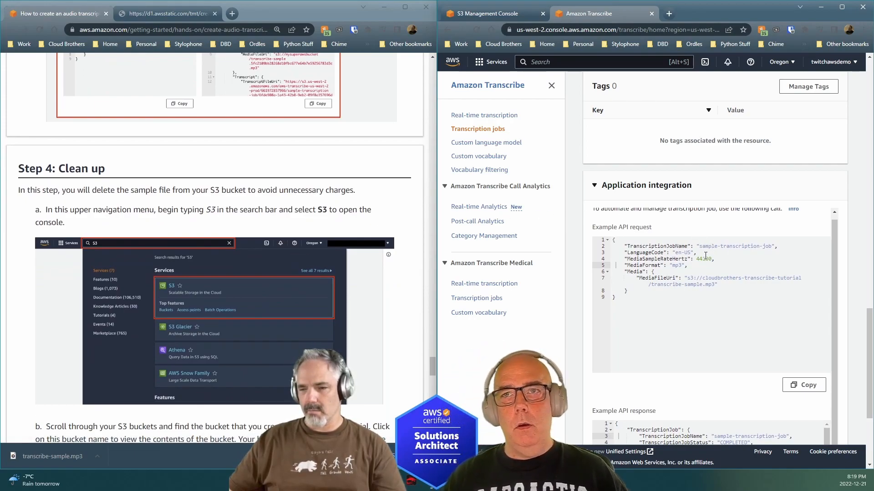
pyautogui.scroll(-2, 249, 225)
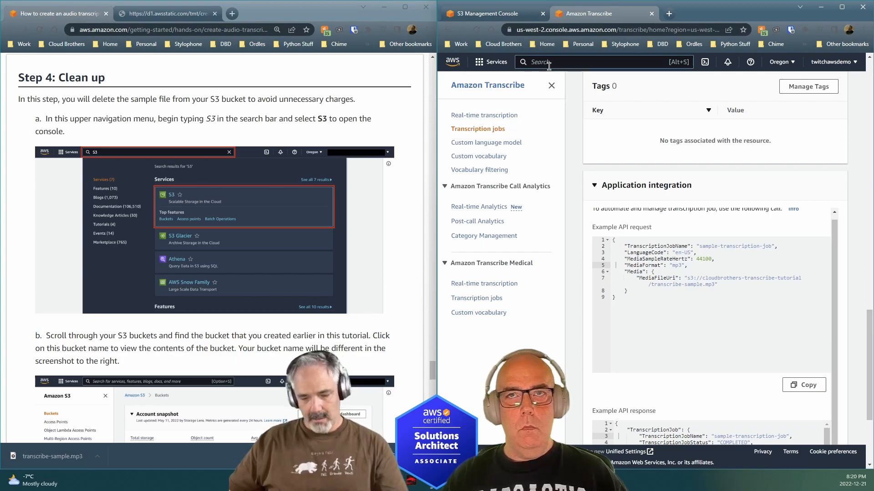
pyautogui.write('S3')
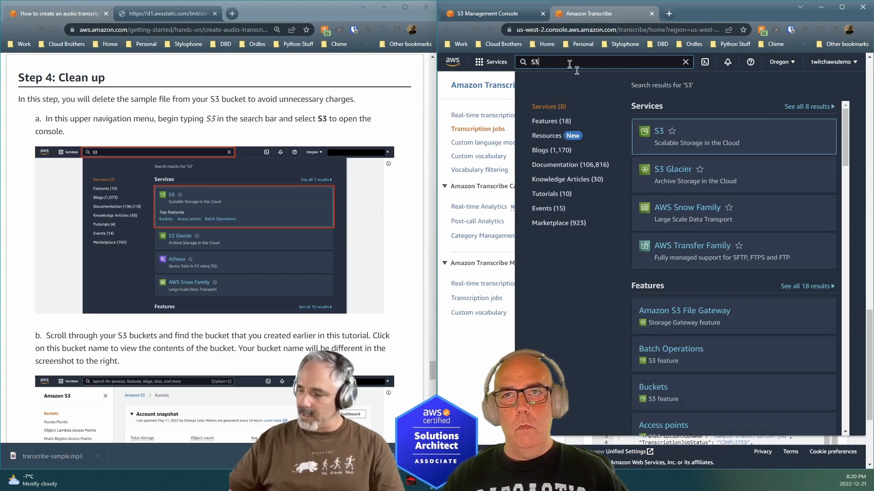
pyautogui.click(659, 134)
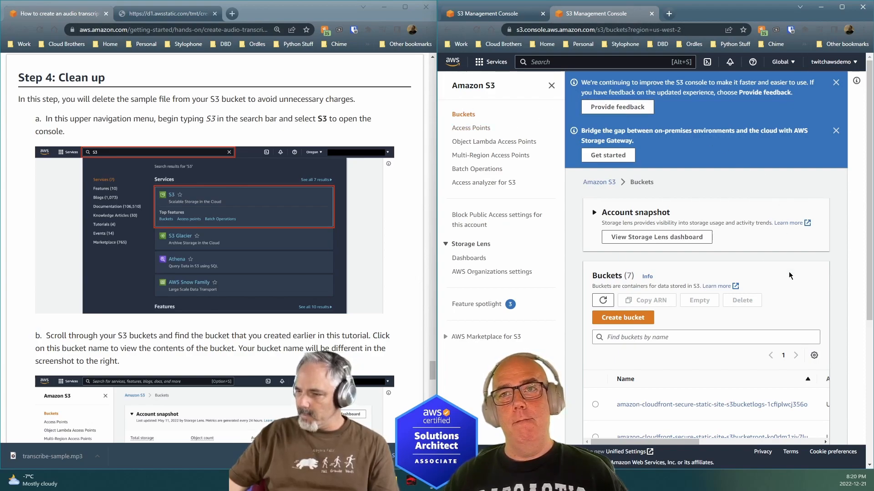
# Try to delete the cloudbrothers-transcribe-tutorial bucket from the bucket list
pyautogui.scroll(-2, 687, 355)
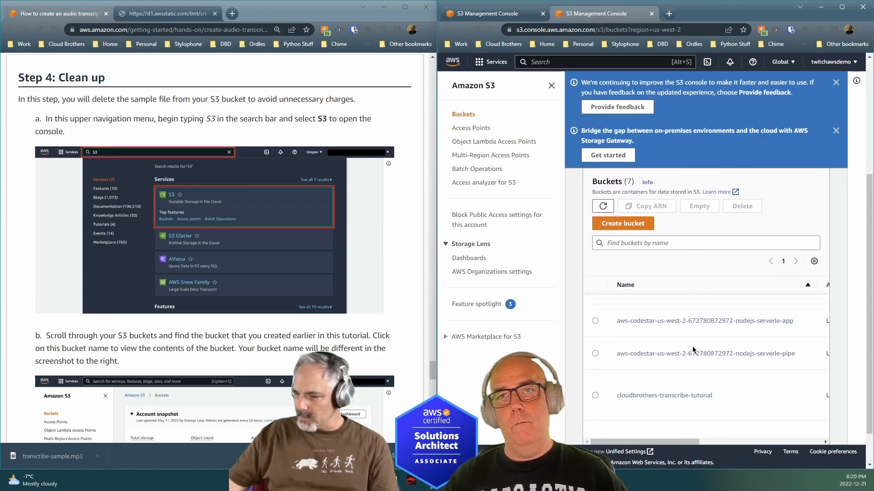
pyautogui.scroll(-1, 693, 350)
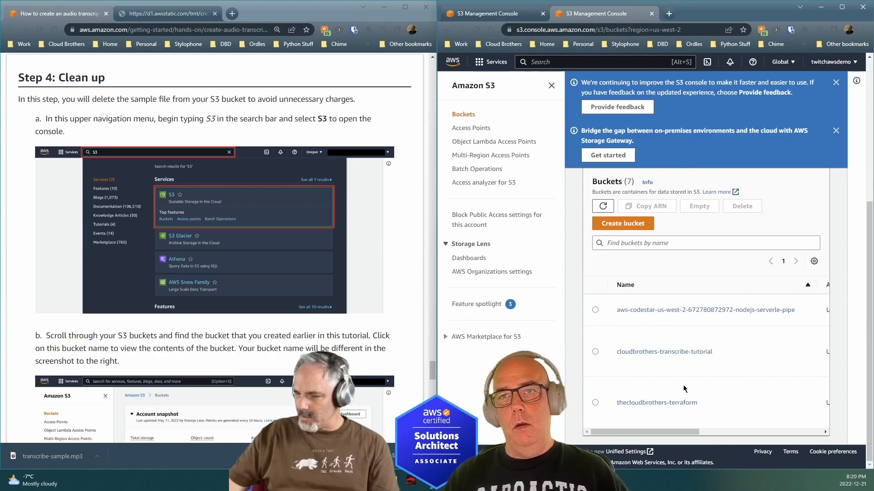
pyautogui.scroll(2, 639, 383)
pyautogui.scroll(-2, 640, 384)
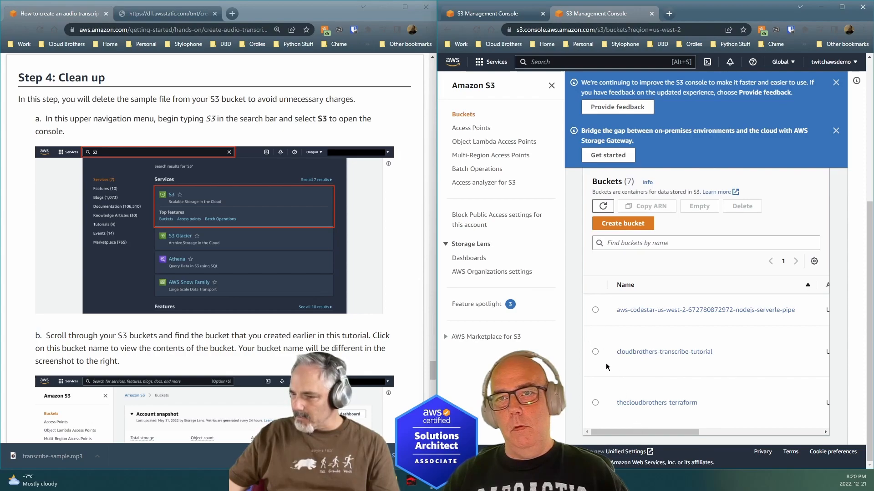
pyautogui.click(595, 352)
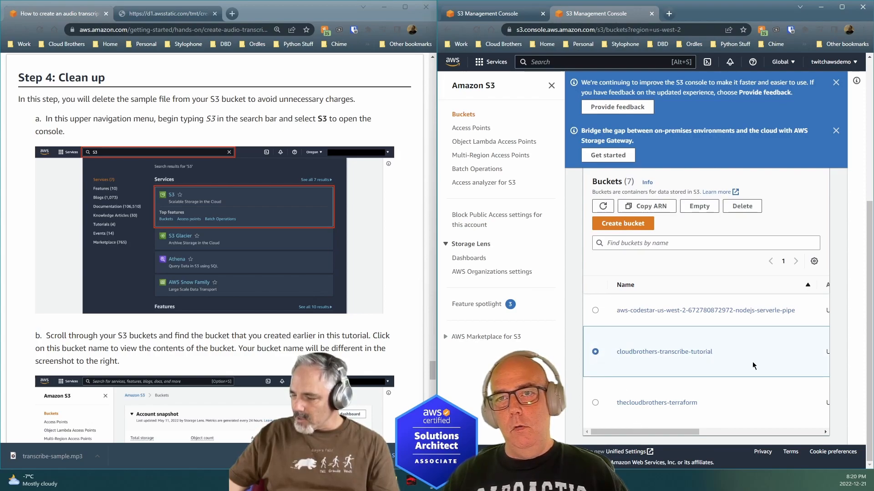
pyautogui.moveTo(691, 432); pyautogui.dragTo(609, 430)
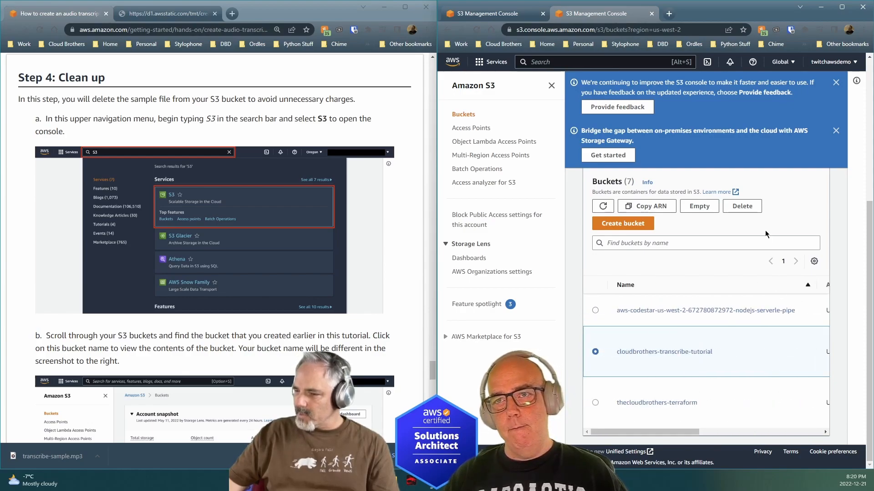
pyautogui.click(742, 208)
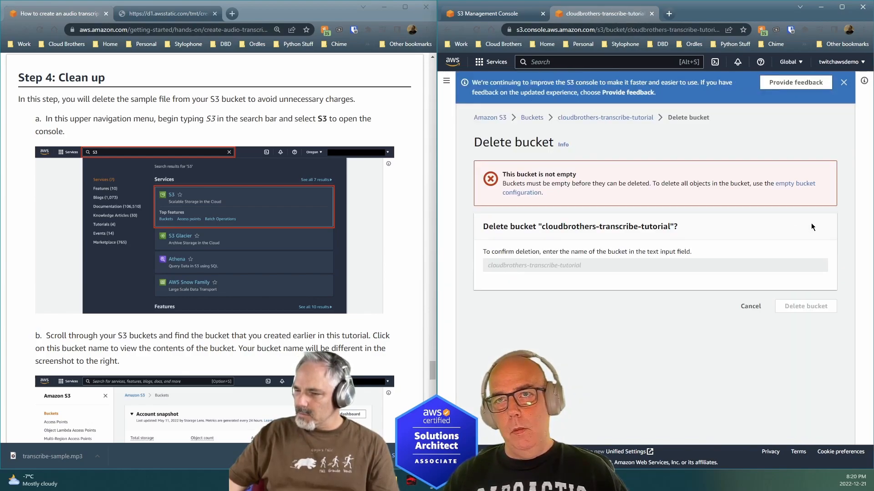
pyautogui.click(751, 307)
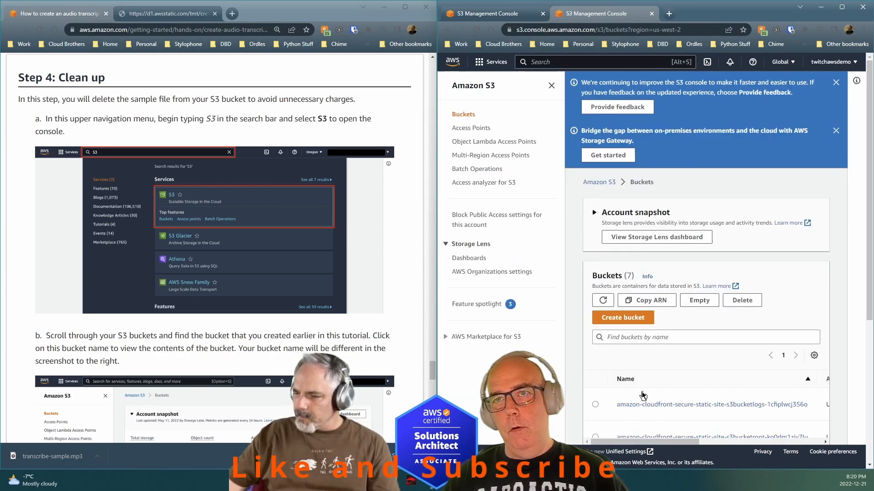
# Open the cloudbrothers-transcribe-tutorial bucket and view the details of transcribe-sample.mp3
pyautogui.scroll(-2, 665, 408)
pyautogui.scroll(-2, 669, 412)
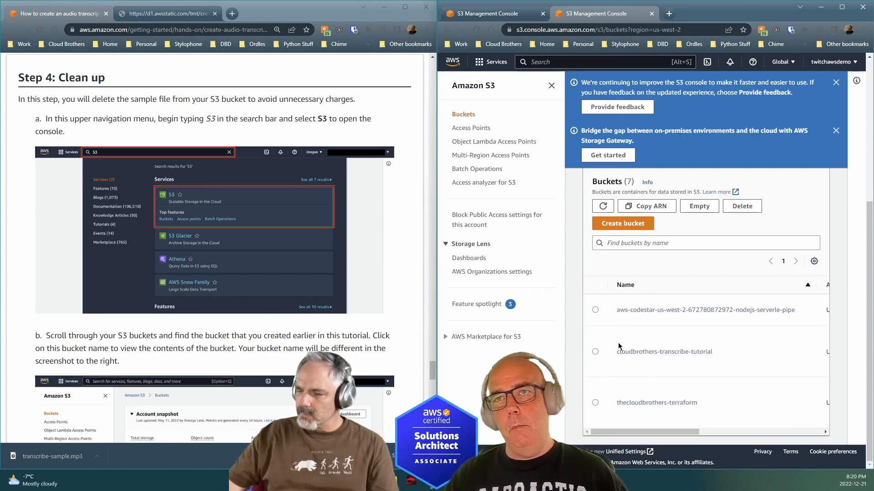
pyautogui.click(632, 352)
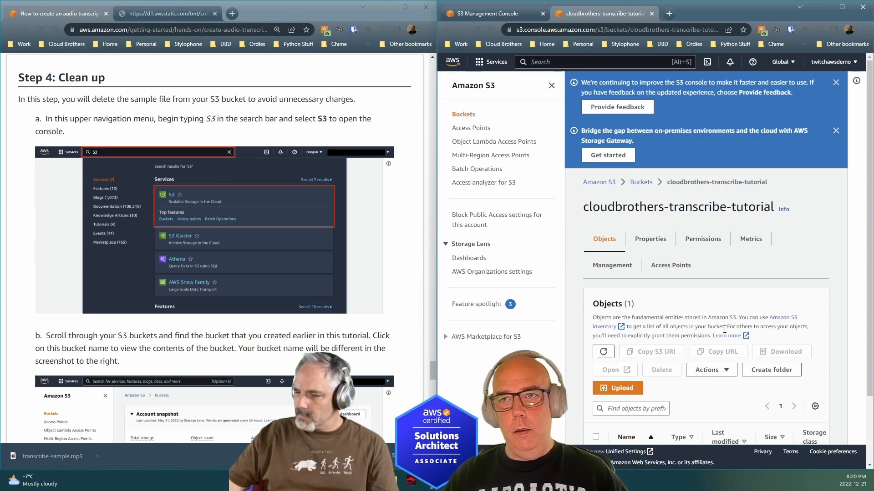
pyautogui.scroll(-2, 724, 329)
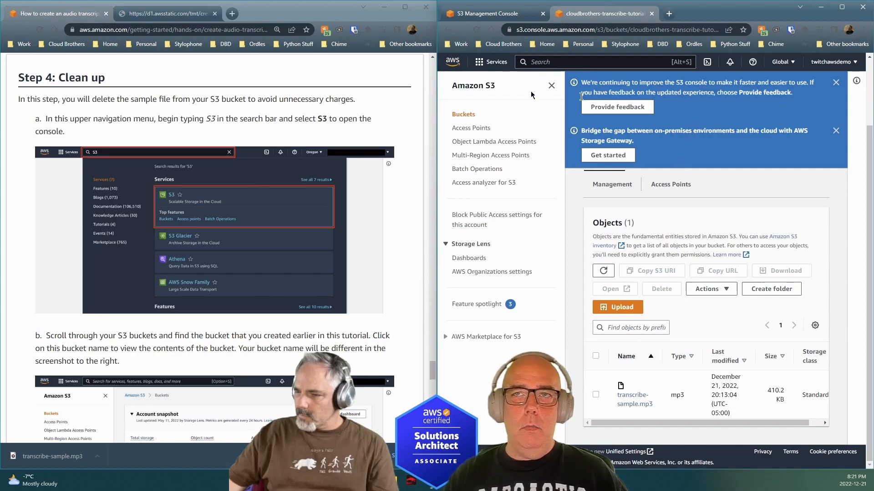
pyautogui.click(636, 405)
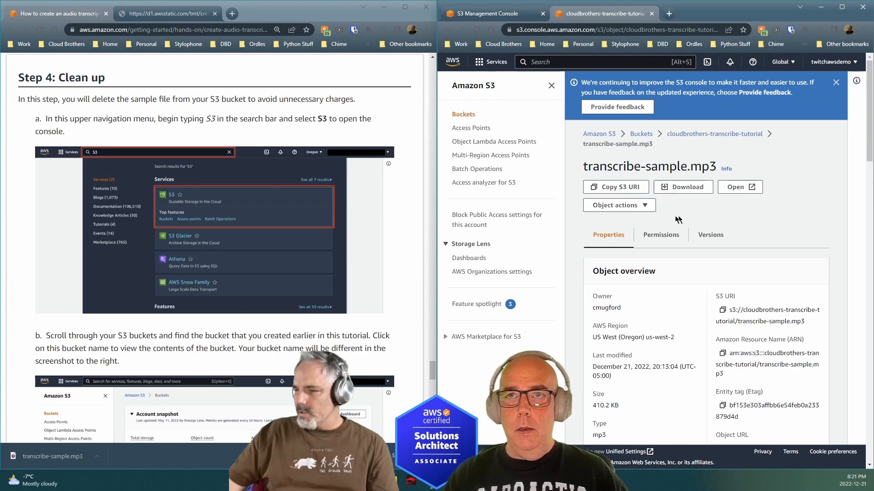
# Empty the cloudbrothers-transcribe-tutorial bucket through its delete page, confirming with "permanently delete"
pyautogui.click(463, 115)
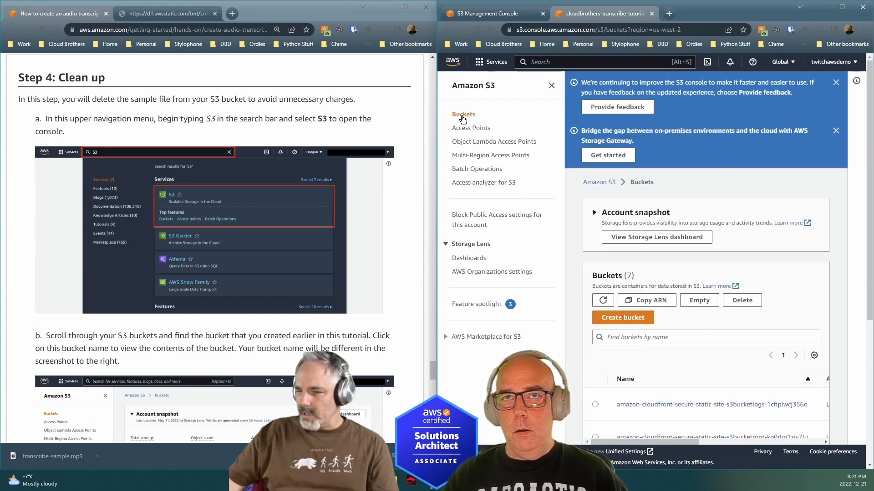
pyautogui.scroll(-2, 662, 343)
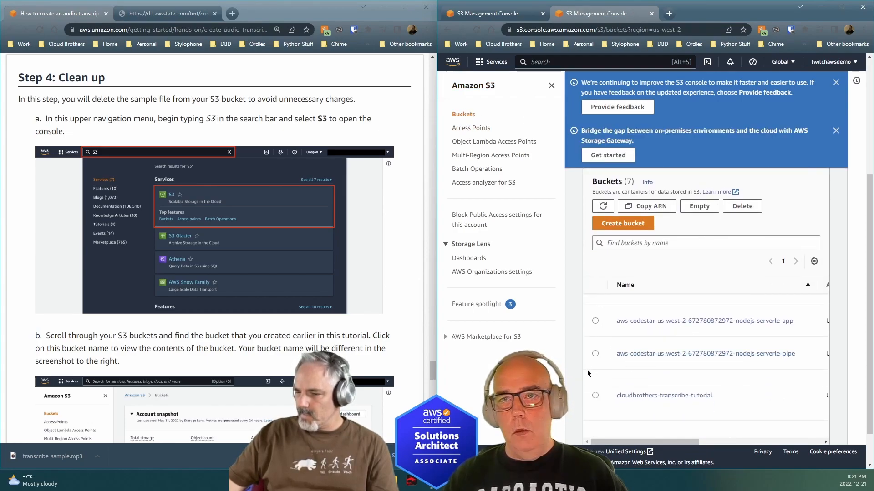
pyautogui.click(595, 396)
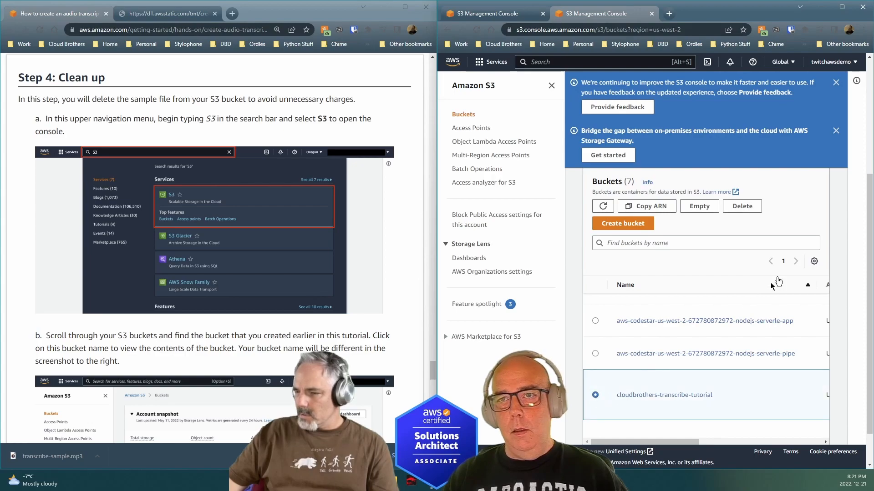
pyautogui.click(742, 206)
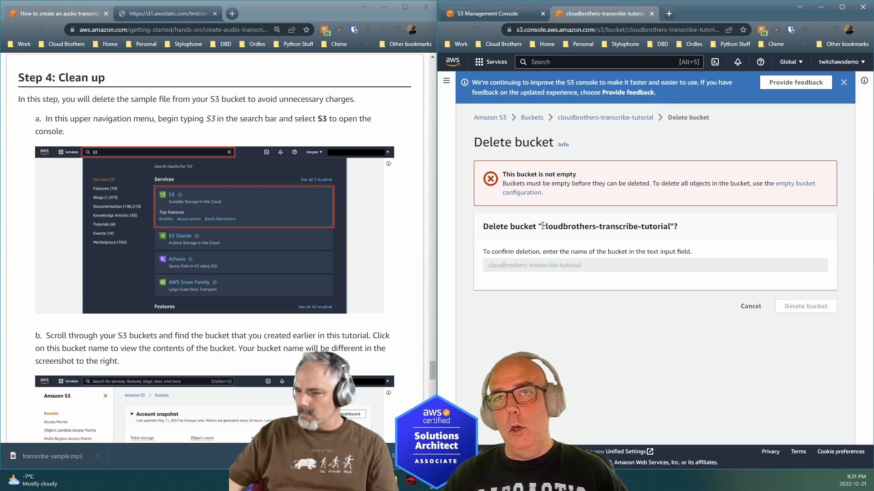
pyautogui.click(801, 190)
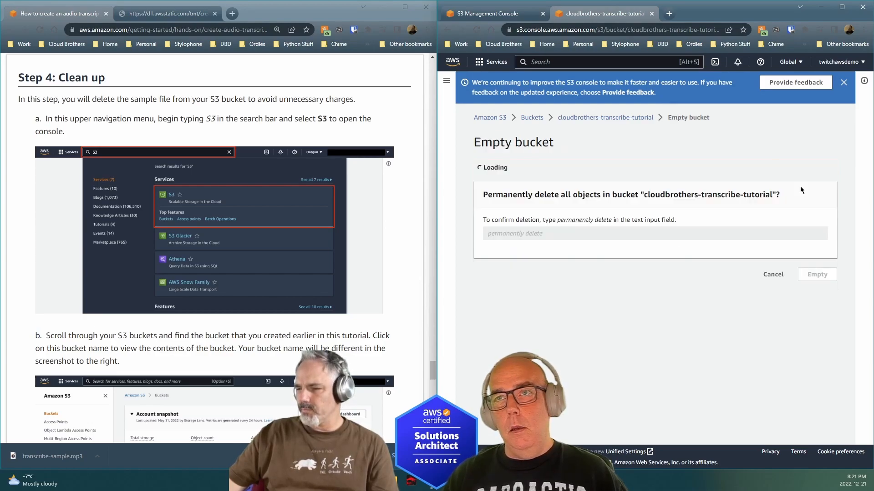
pyautogui.click(562, 333)
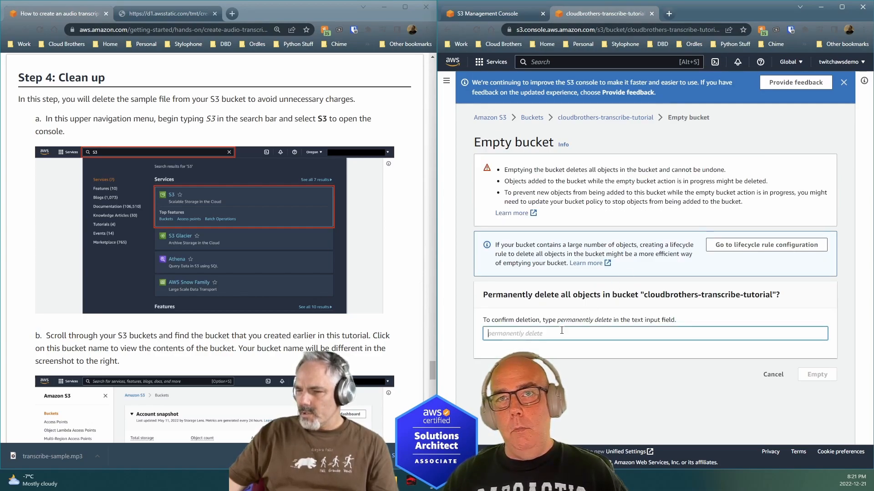
pyautogui.write('permanently delete')
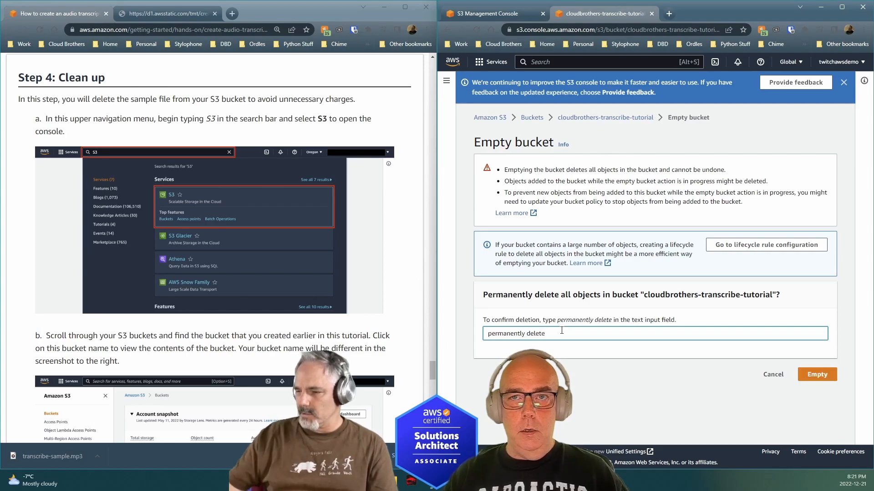
pyautogui.click(801, 374)
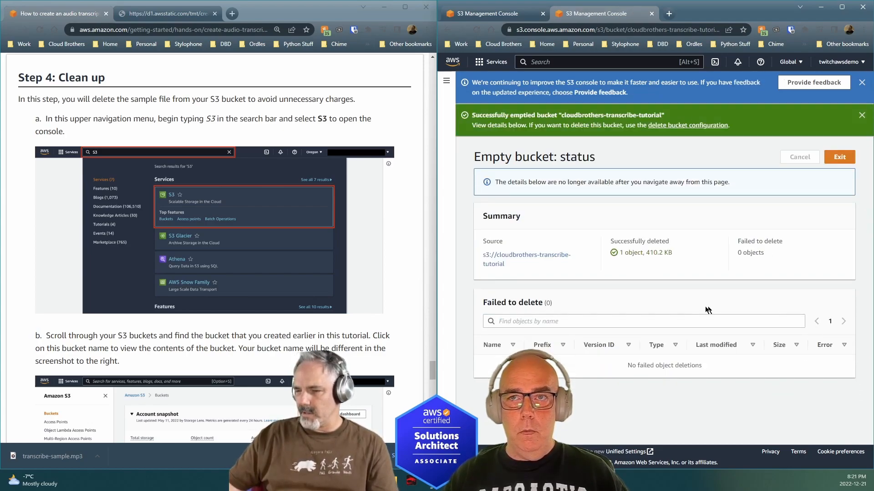
# Read tutorial steps 4b and 4c and the Conclusion, and exit the empty-bucket status page to the bucket list
pyautogui.scroll(-5, 303, 293)
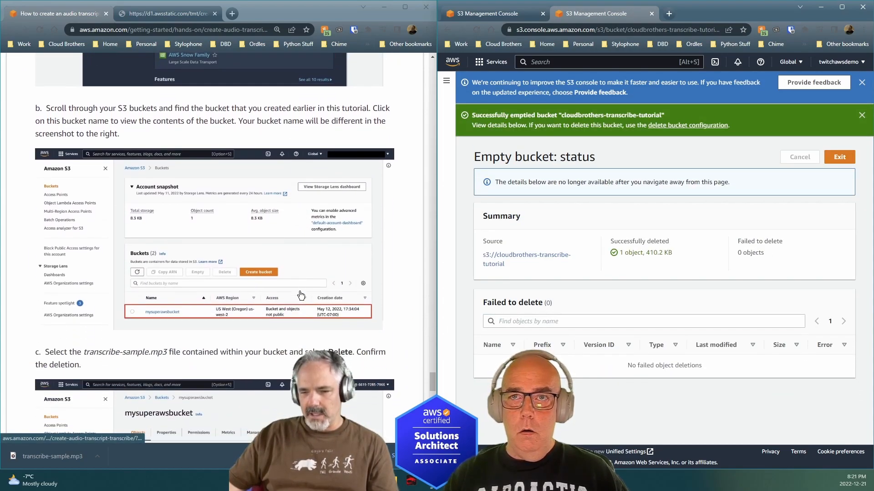
pyautogui.scroll(-5, 304, 292)
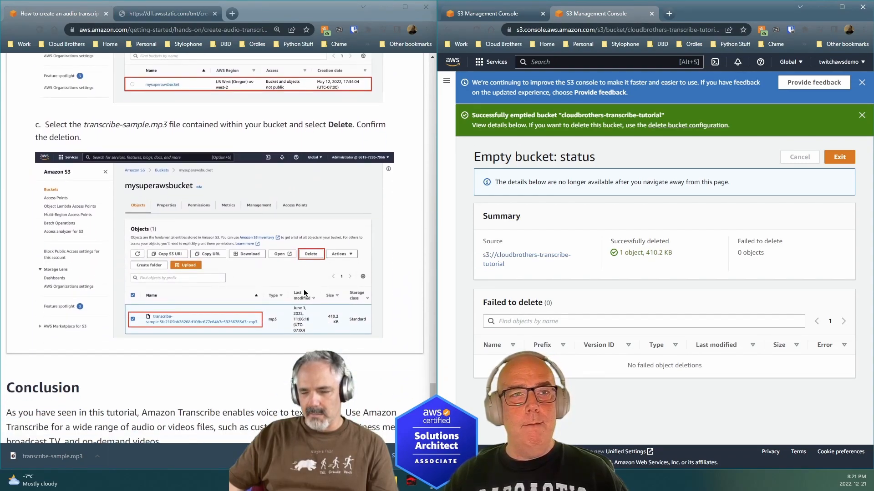
pyautogui.scroll(-3, 304, 292)
pyautogui.scroll(-2, 304, 293)
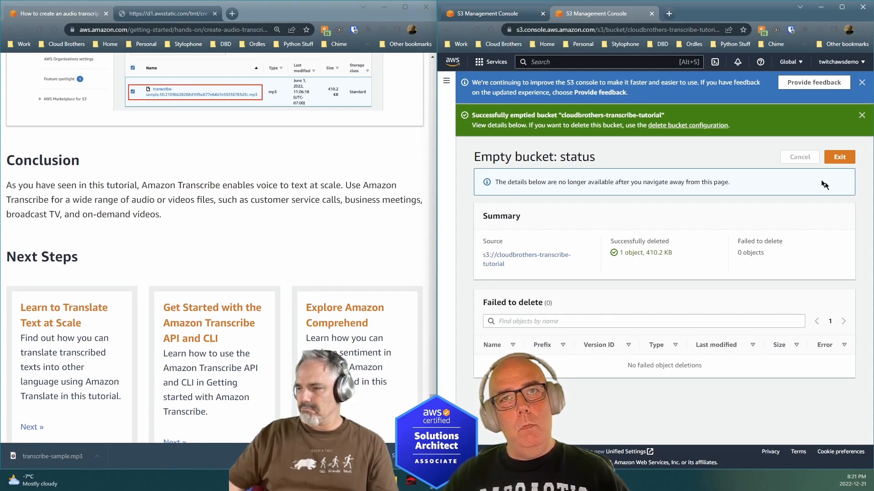
pyautogui.click(840, 157)
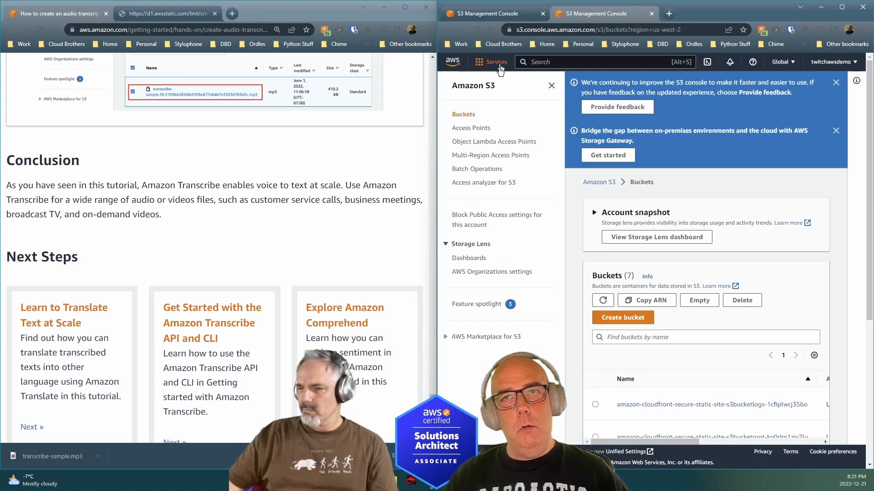
# Reread the tutorial's Step 4 clean-up instructions a to c to check which resources must be deleted
pyautogui.scroll(8, 167, 284)
pyautogui.scroll(8, 166, 284)
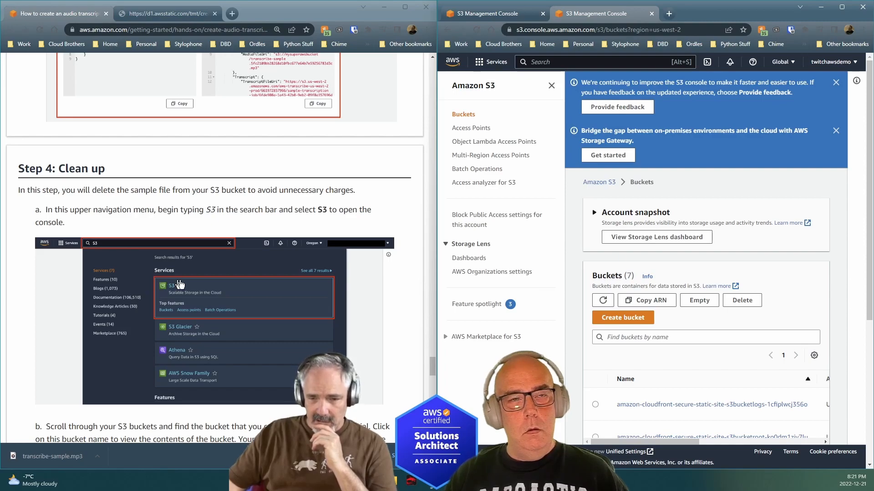
pyautogui.scroll(-3, 255, 286)
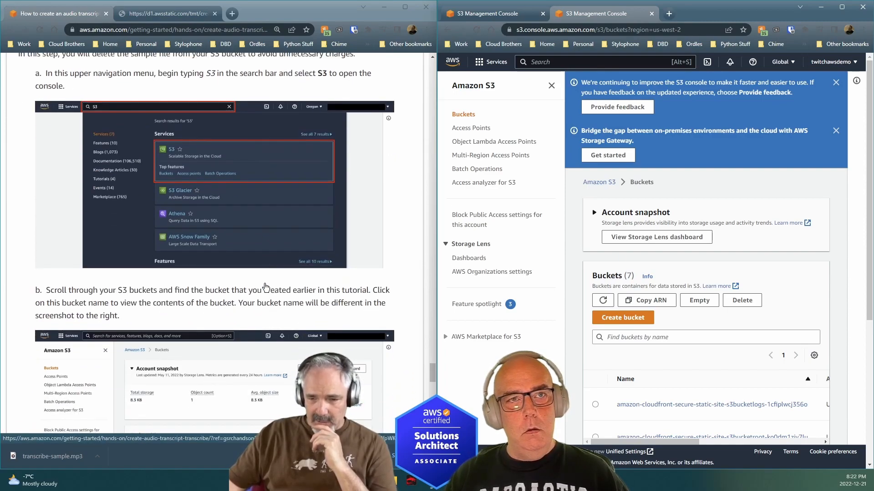
pyautogui.scroll(-8, 265, 286)
pyautogui.scroll(-4, 323, 287)
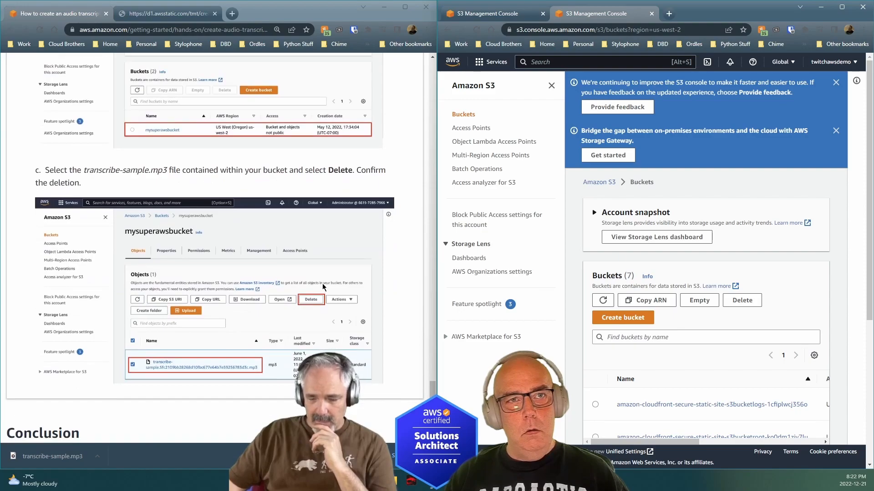
pyautogui.scroll(12, 322, 286)
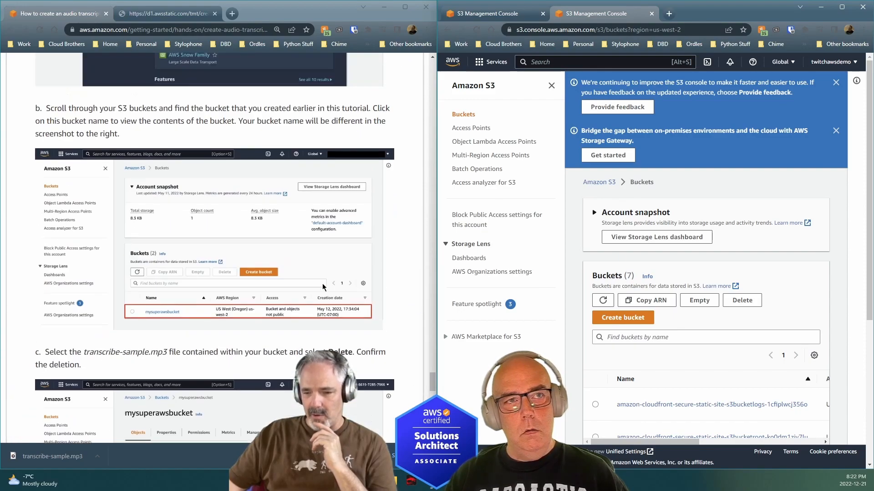
# Search the AWS console for "transcribe" and open the Amazon Transcribe service's transcription jobs
pyautogui.scroll(-11, 324, 287)
pyautogui.scroll(1, 324, 287)
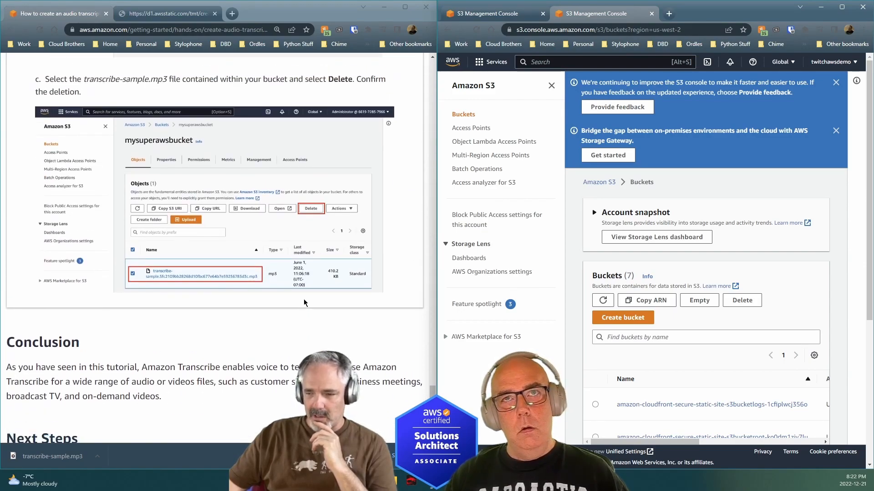
pyautogui.scroll(15, 304, 302)
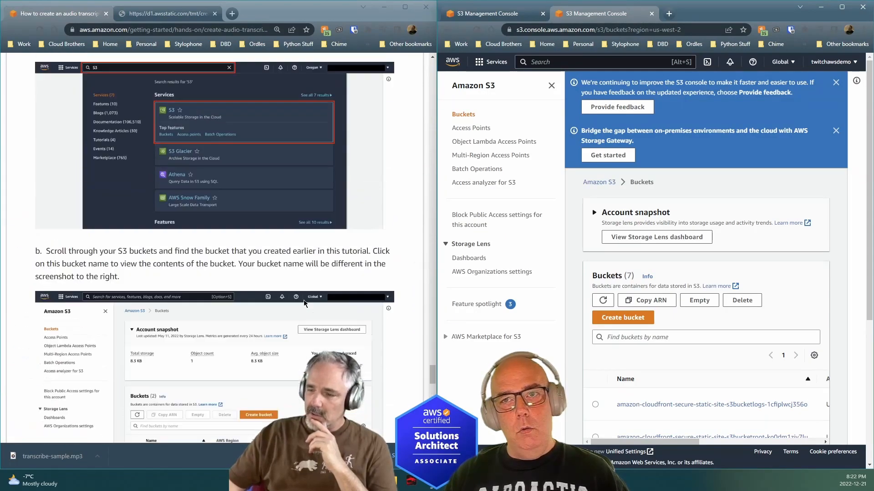
pyautogui.scroll(-15, 308, 303)
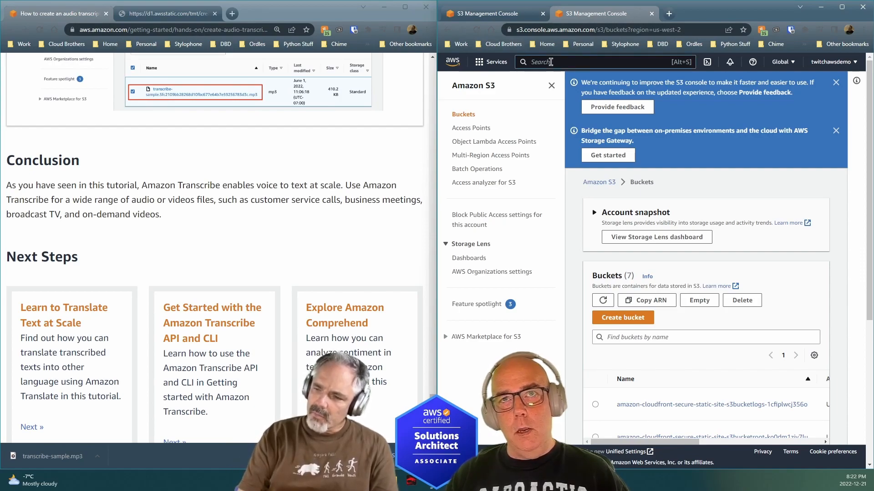
pyautogui.write('a')
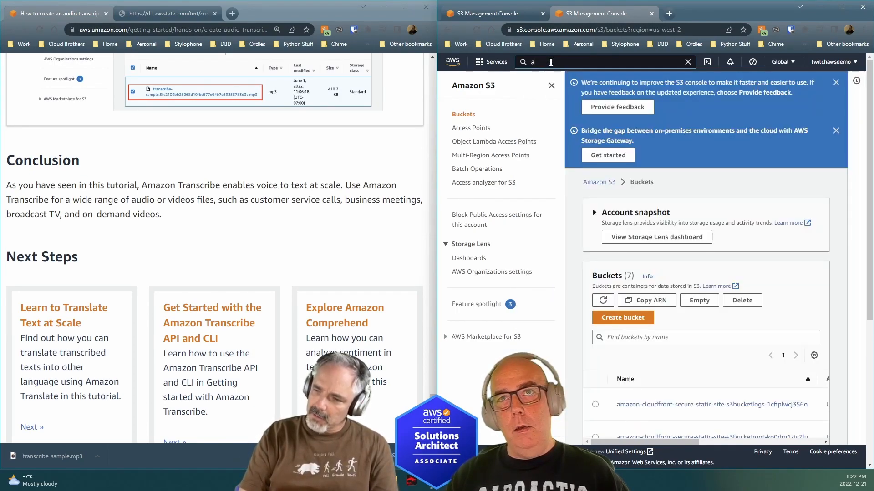
pyautogui.press('BackSpace')
pyautogui.write('trans')
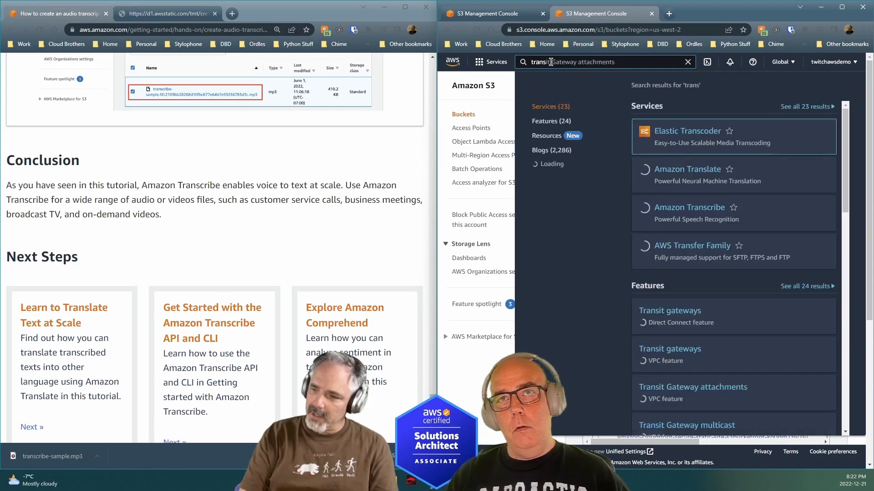
pyautogui.write('cribe')
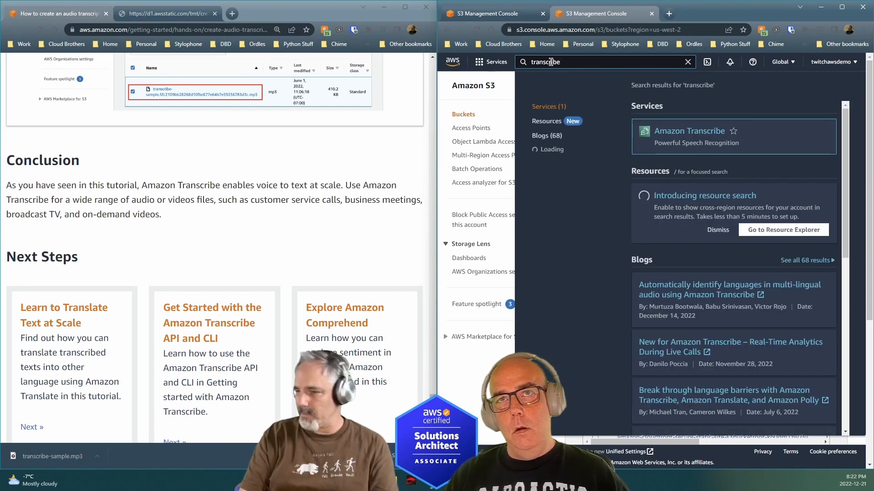
pyautogui.click(708, 135)
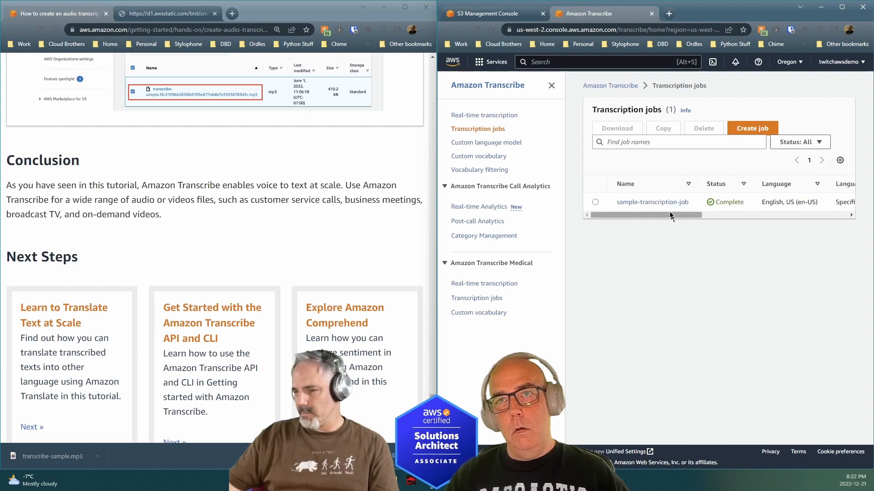
# Open sample-transcription-job, look over its job details and transcription preview, and delete the job with confirmation
pyautogui.click(656, 204)
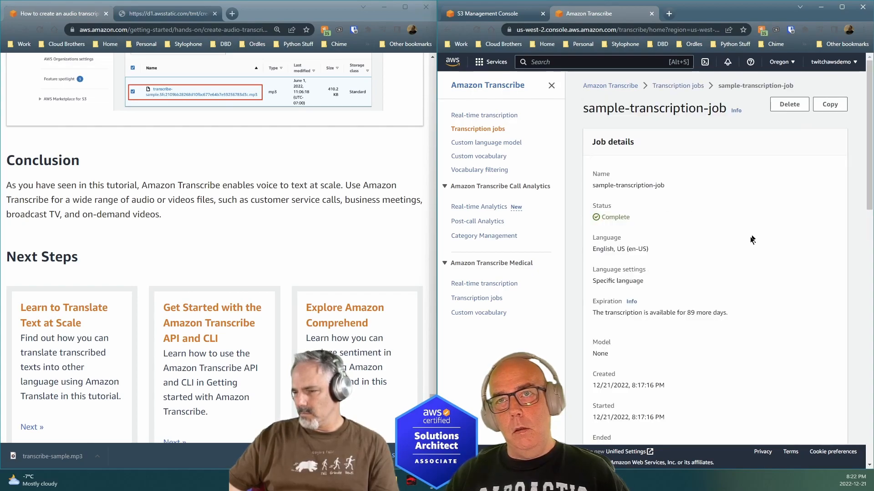
pyautogui.scroll(-10, 750, 236)
pyautogui.scroll(-3, 750, 237)
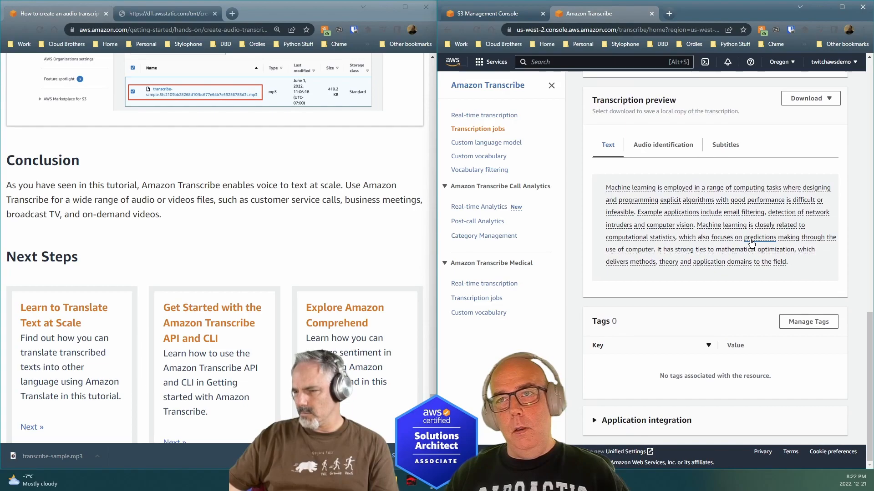
pyautogui.scroll(12, 712, 190)
pyautogui.scroll(1, 712, 190)
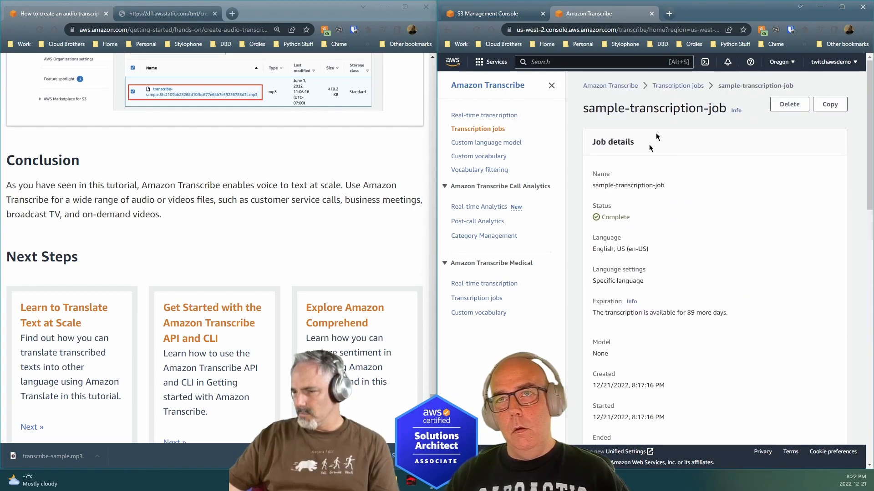
pyautogui.click(790, 105)
pyautogui.click(763, 291)
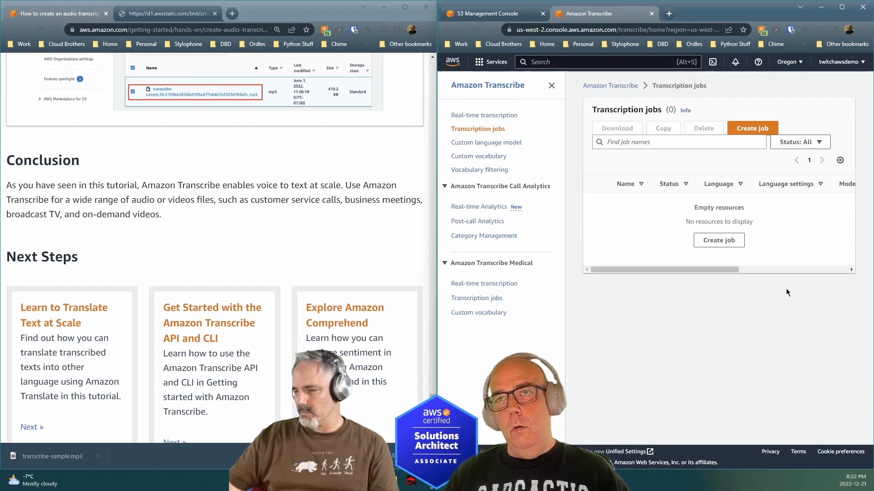
# Look through the tutorial's Conclusion and its clean-up instructions b and c for any remaining clean-up tasks
pyautogui.scroll(5, 254, 259)
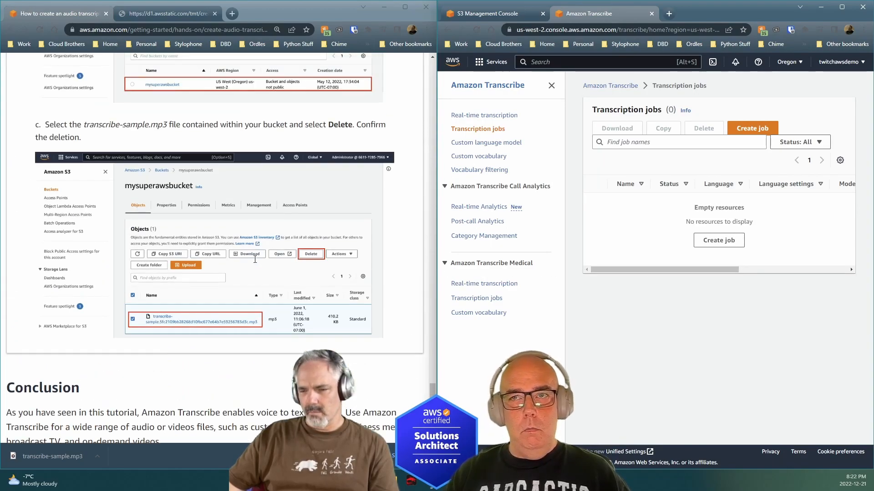
pyautogui.scroll(-3, 255, 260)
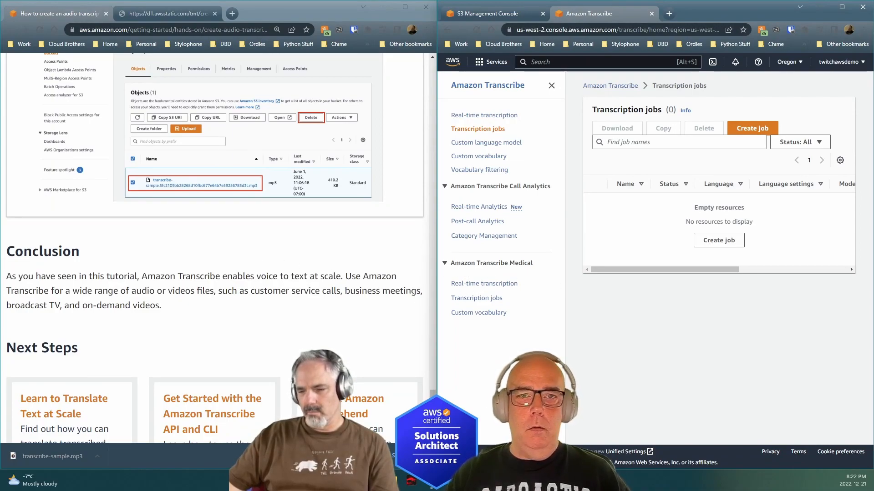
pyautogui.moveTo(433, 396)
pyautogui.mouseDown()
pyautogui.moveTo(432, 417)
pyautogui.moveTo(432, 396)
pyautogui.mouseUp()
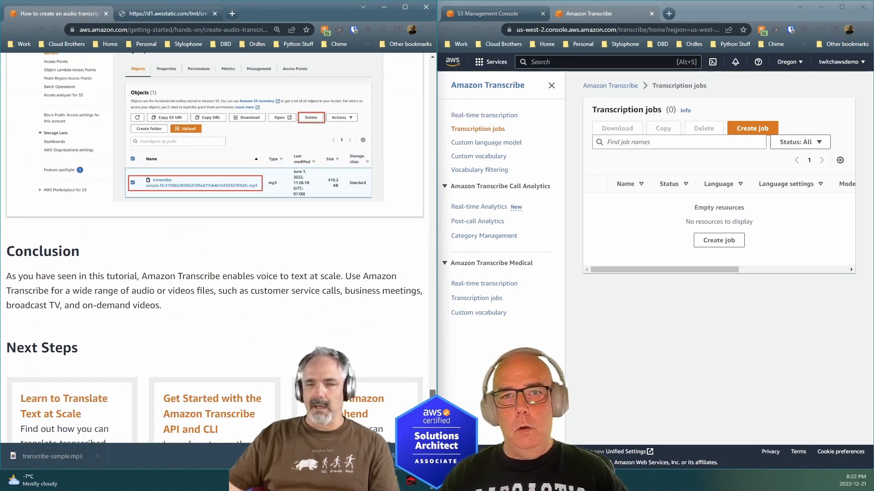
pyautogui.scroll(1, 213, 214)
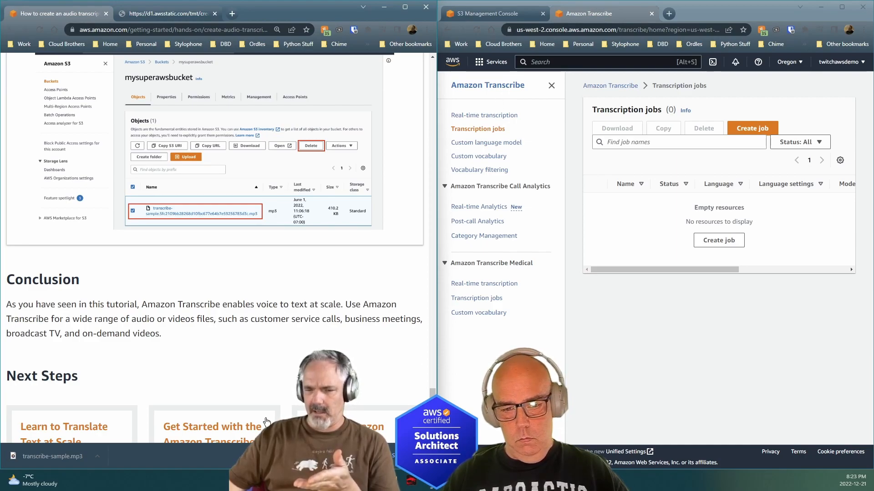
pyautogui.scroll(1, 218, 351)
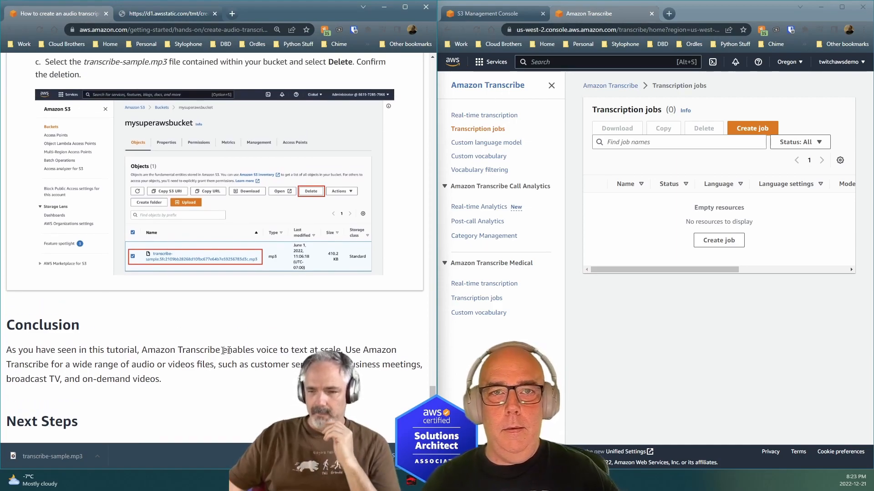
pyautogui.scroll(-8, 219, 351)
pyautogui.moveTo(433, 431); pyautogui.dragTo(433, 386)
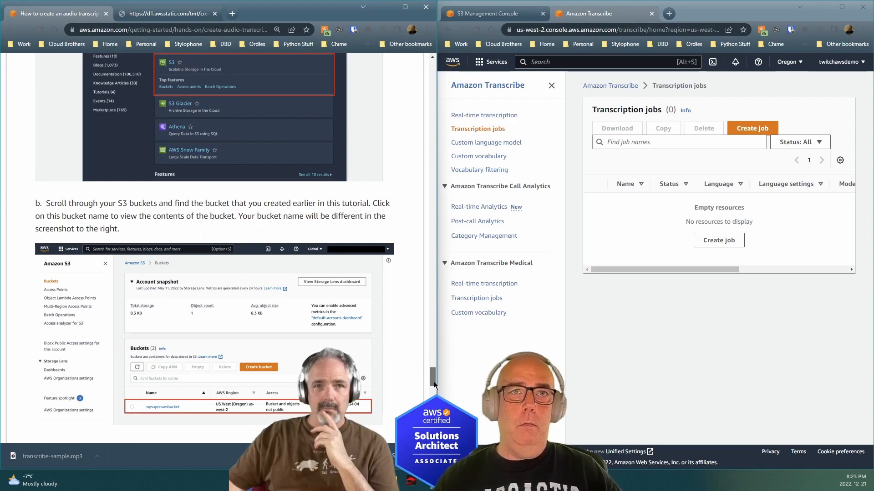